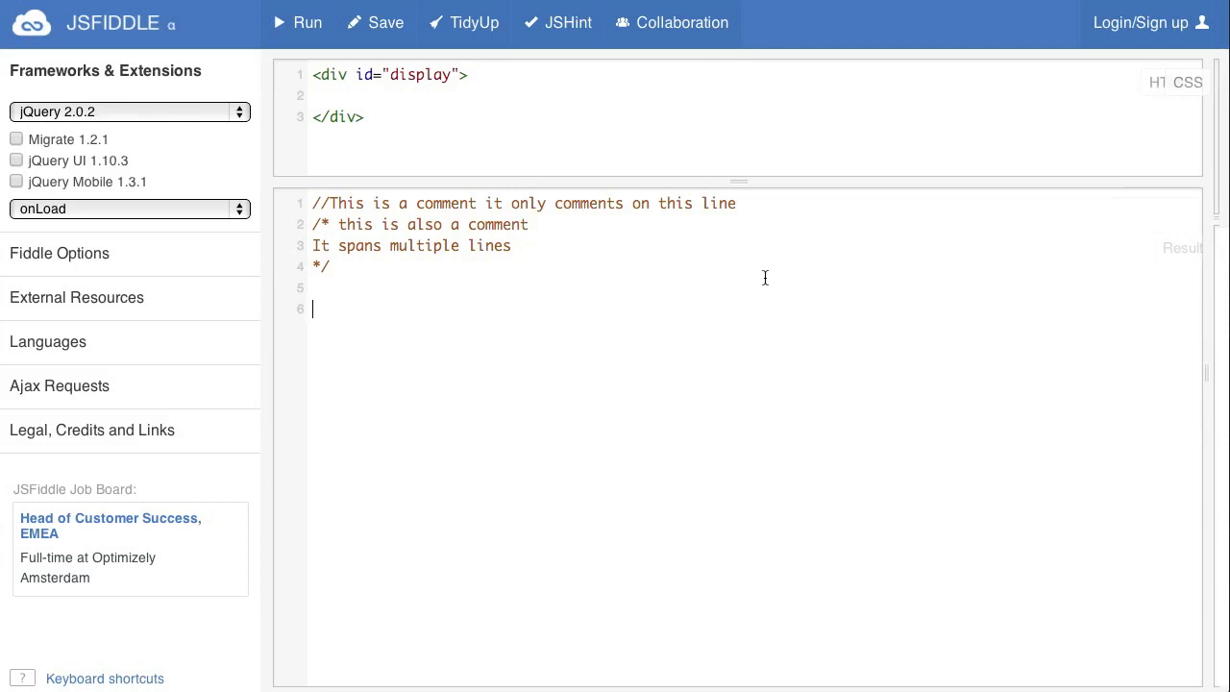
{"action": "type", "text": "al"}
{"action": "type", "text": "ert(\""}
{"action": "type", "text": "Hell"}
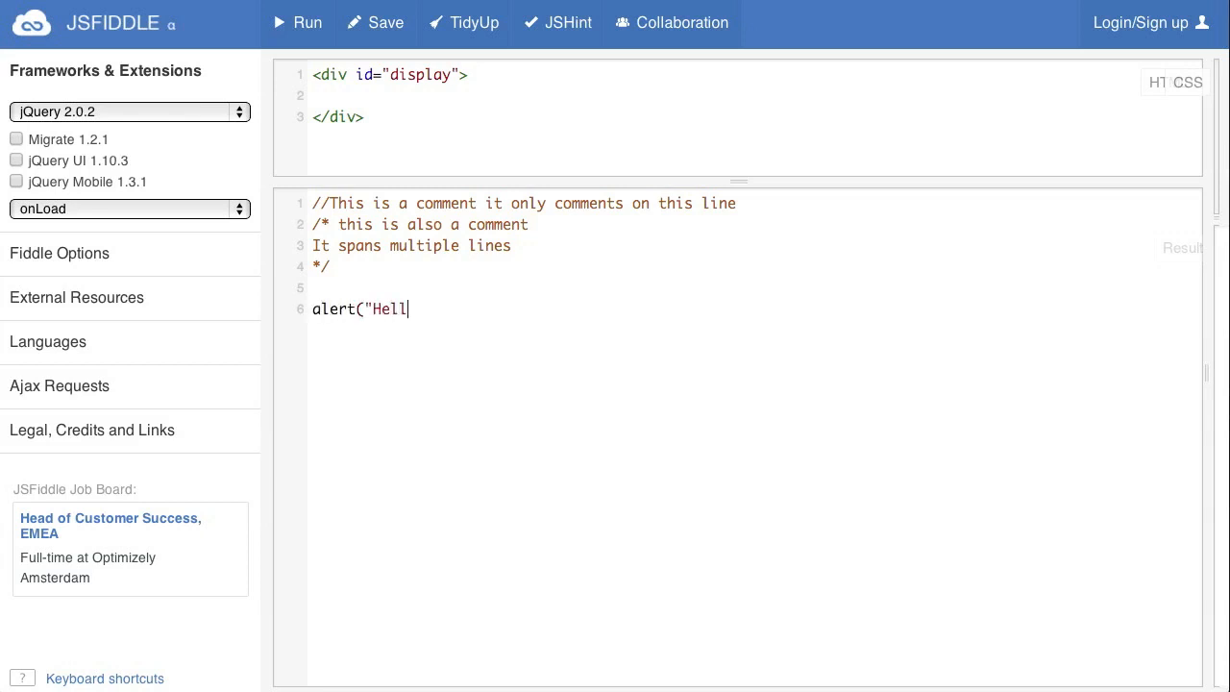
{"action": "type", "text": "o World\");"}
- Run the alert("Hello World") script and dismiss the Hello World message
{"action": "left_click", "coordinate": [278, 22]}
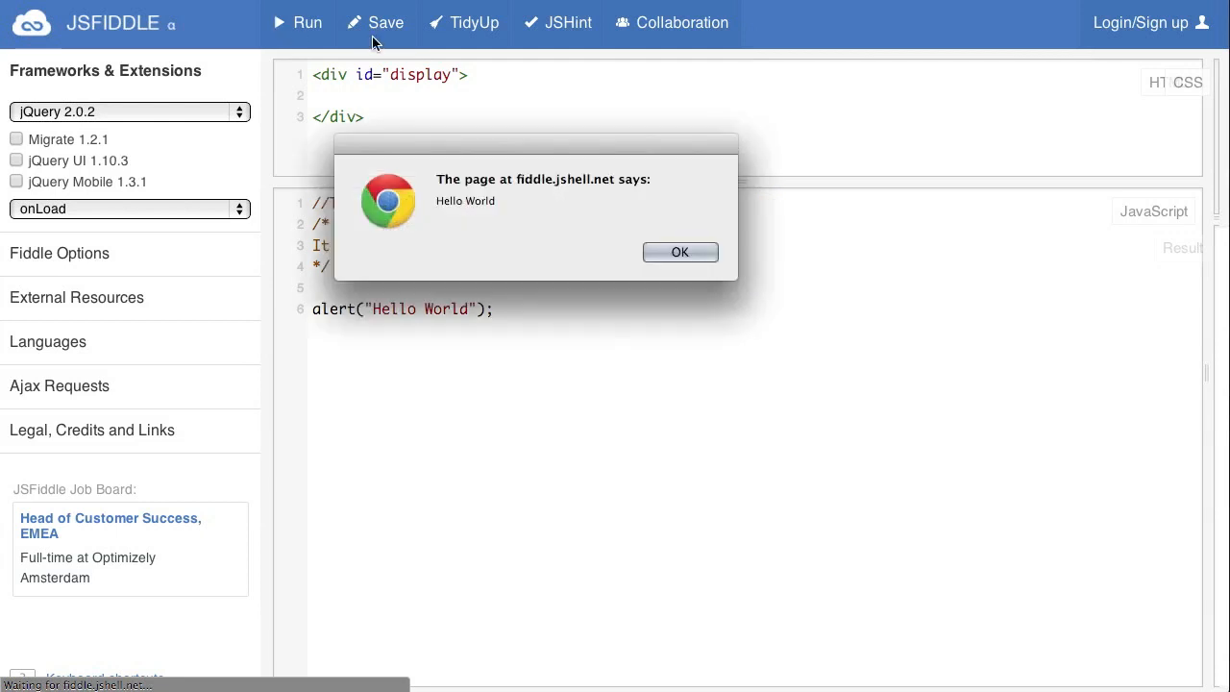
{"action": "left_click", "coordinate": [679, 252]}
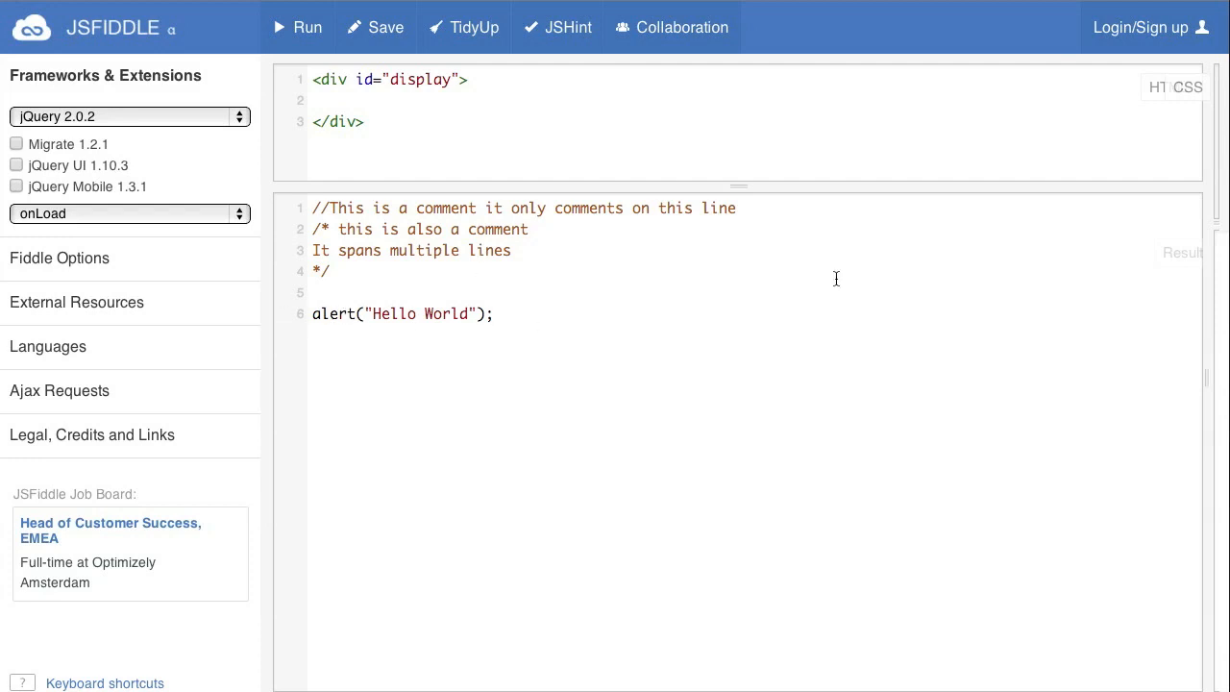
- Concatenate " yay" into the alert, run it showing Hello World yay, and dismiss it
{"action": "key", "text": "Left"}
{"action": "key", "text": "Left"}
{"action": "type", "text": "+ "}
{"action": "type", "text": "\""}
{"action": "type", "text": " yay"}
{"action": "type", "text": "\""}
{"action": "left_click", "coordinate": [298, 27]}
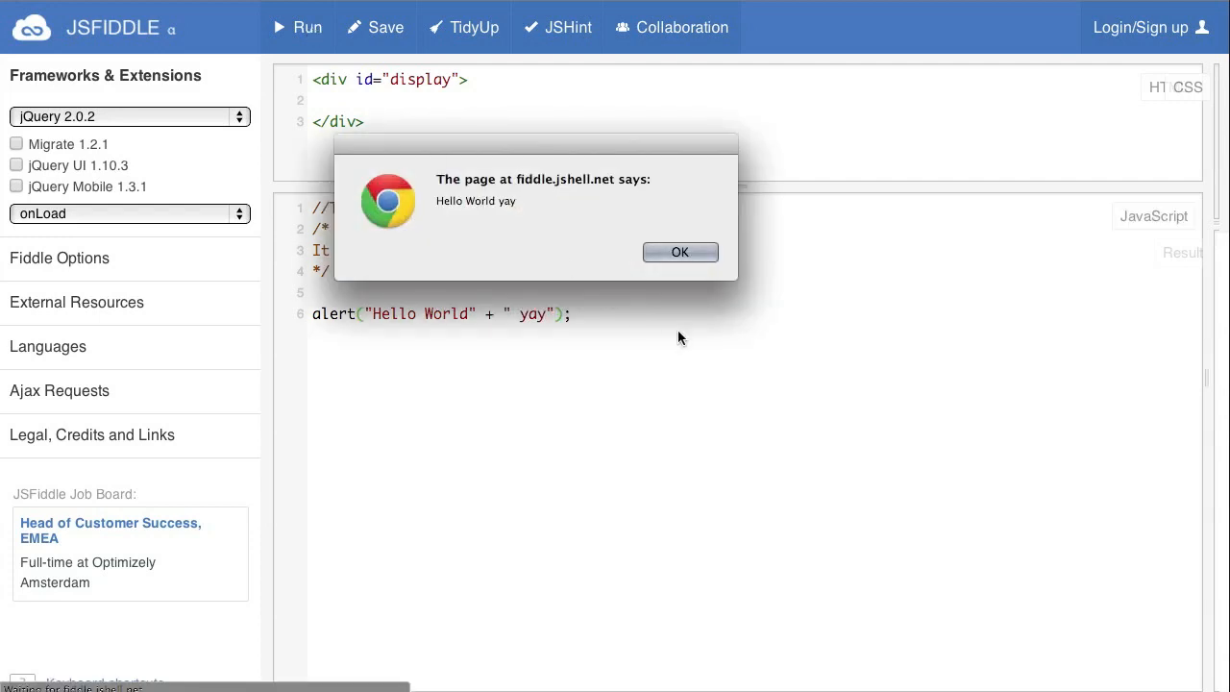
{"action": "left_click", "coordinate": [680, 251]}
{"action": "left_click", "coordinate": [312, 313]}
- Declare var width = 10, put width in the alert instead of yay, and run it showing Hello World10
{"action": "key", "text": "Return"}
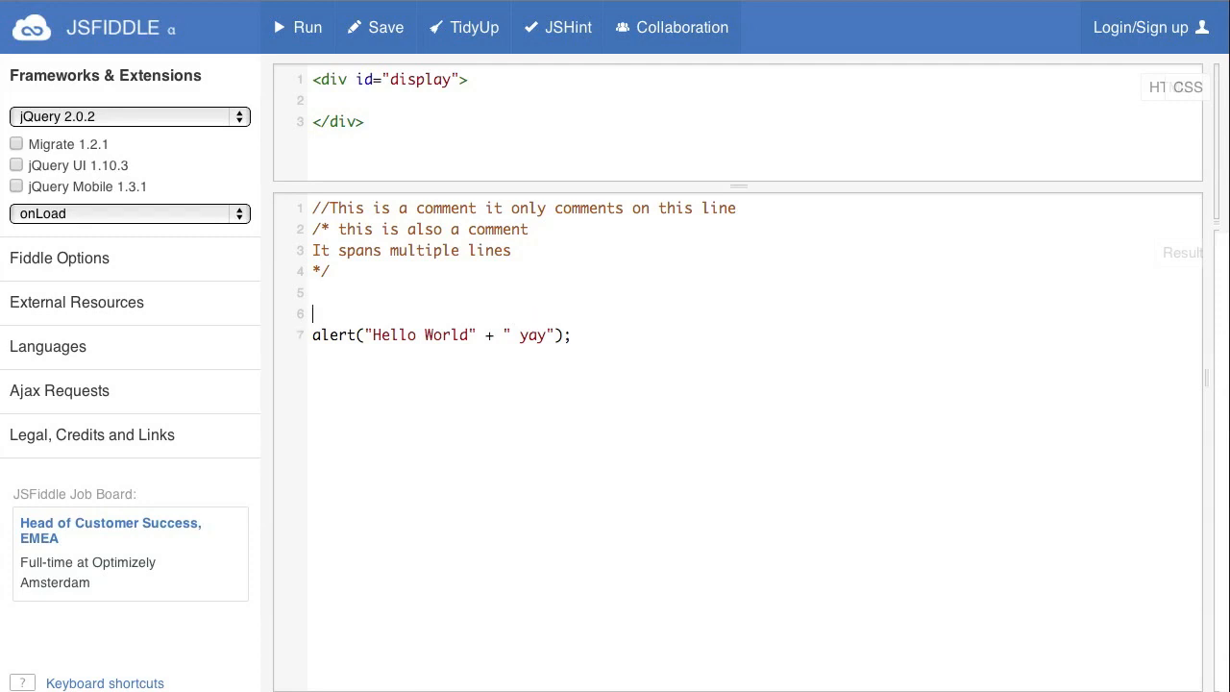
{"action": "key", "text": "Return"}
{"action": "type", "text": "co"}
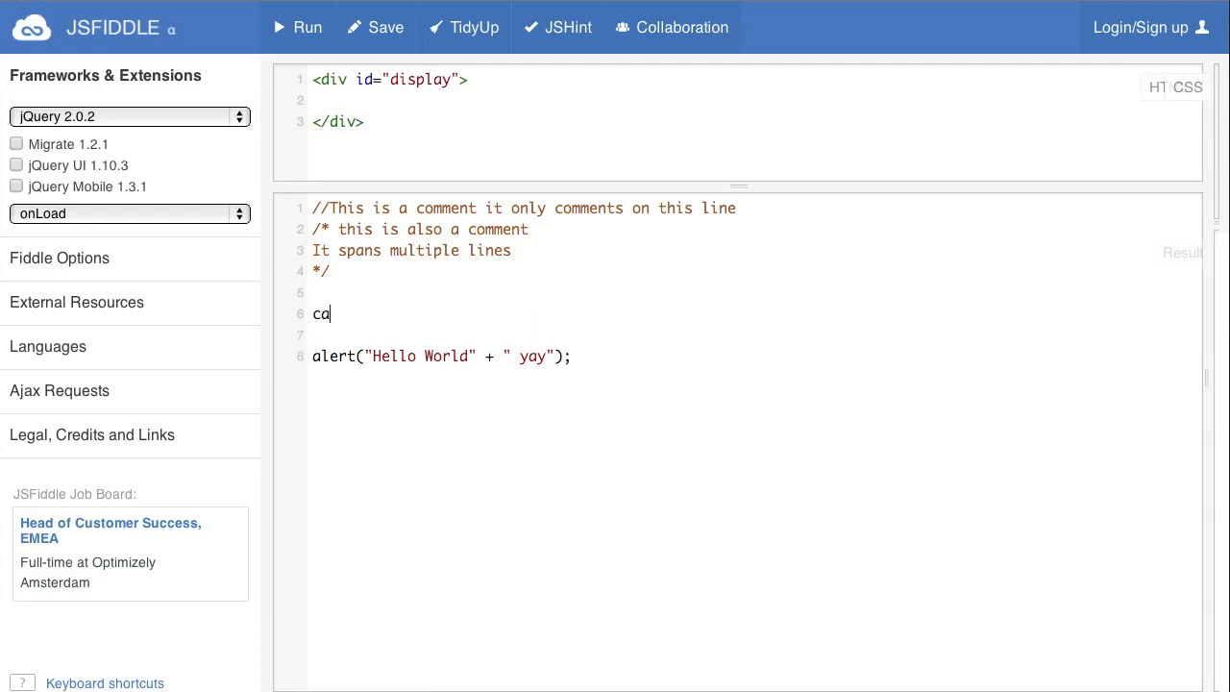
{"action": "key", "text": "BackSpace"}
{"action": "key", "text": "BackSpace"}
{"action": "type", "text": "var width "}
{"action": "type", "text": "= 1"}
{"action": "type", "text": "0;"}
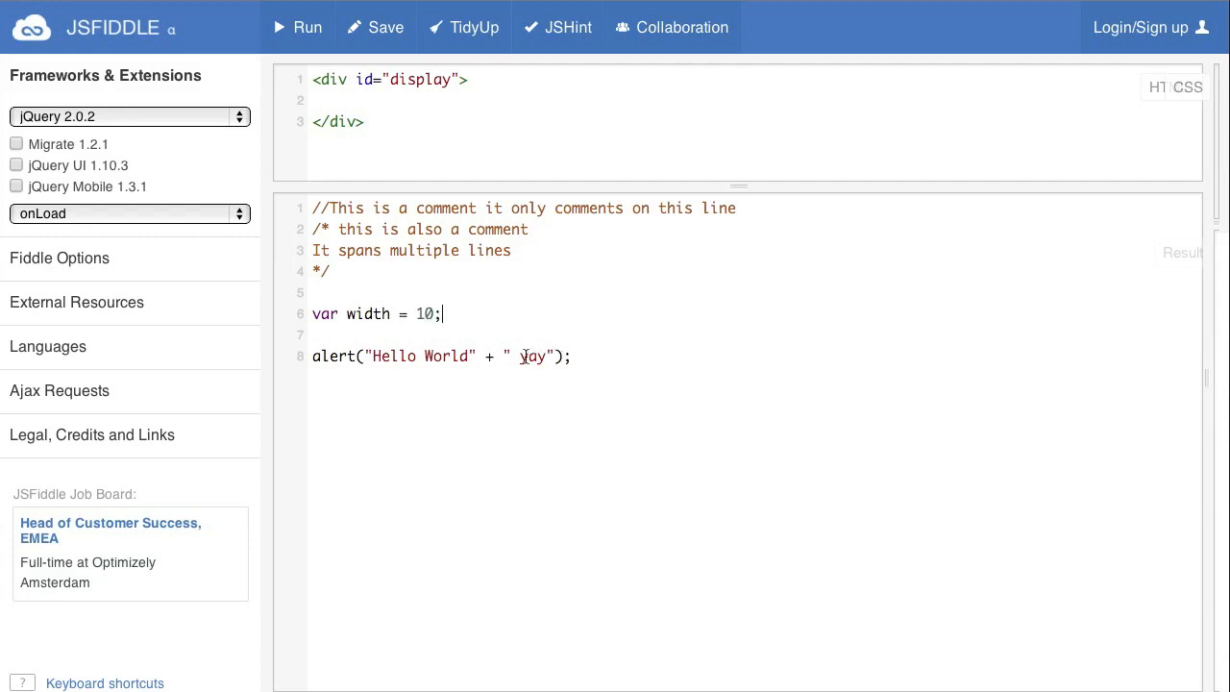
{"action": "double_click", "coordinate": [527, 356]}
{"action": "key", "text": "BackSpace"}
{"action": "key", "text": "BackSpace"}
{"action": "key", "text": "BackSpace"}
{"action": "key", "text": "BackSpace"}
{"action": "type", "text": "wid"}
{"action": "type", "text": "th"}
{"action": "key", "text": "ctrl+Return"}
{"action": "left_click", "coordinate": [674, 260]}
- Quote the 10 as a string and add a space after World, running to show Hello World 10
{"action": "double_click", "coordinate": [363, 313]}
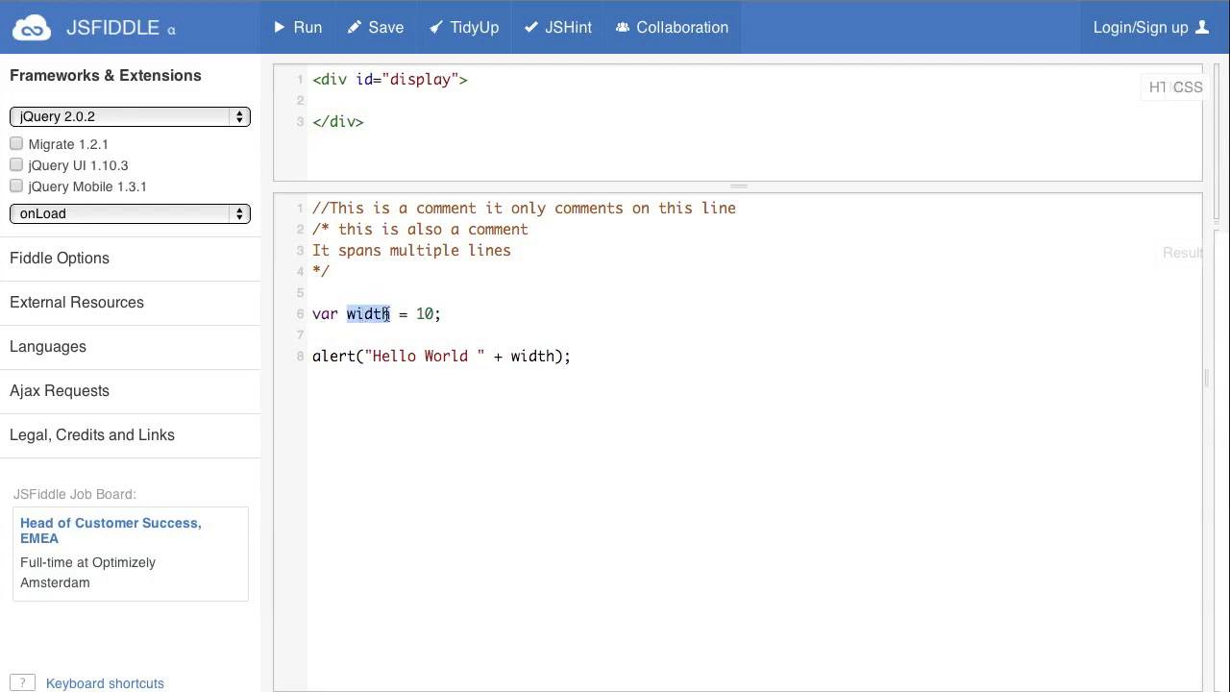
{"action": "left_click", "coordinate": [392, 314]}
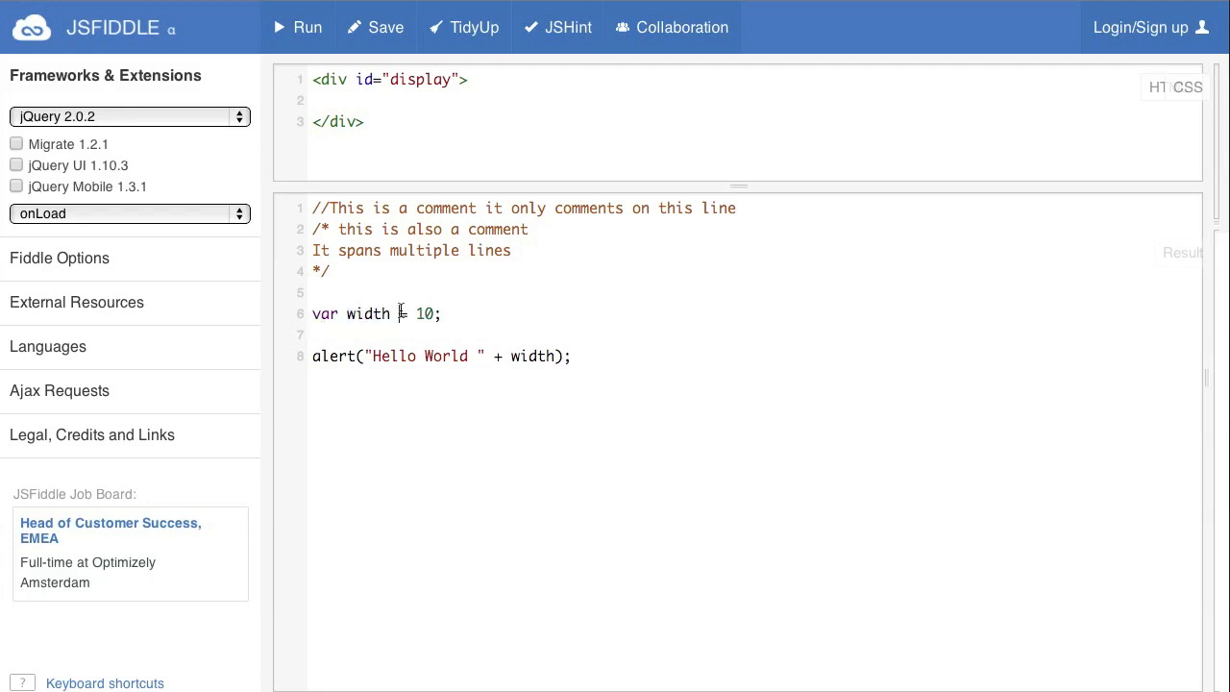
{"action": "type", "text": "\"10"}
{"action": "type", "text": "\""}
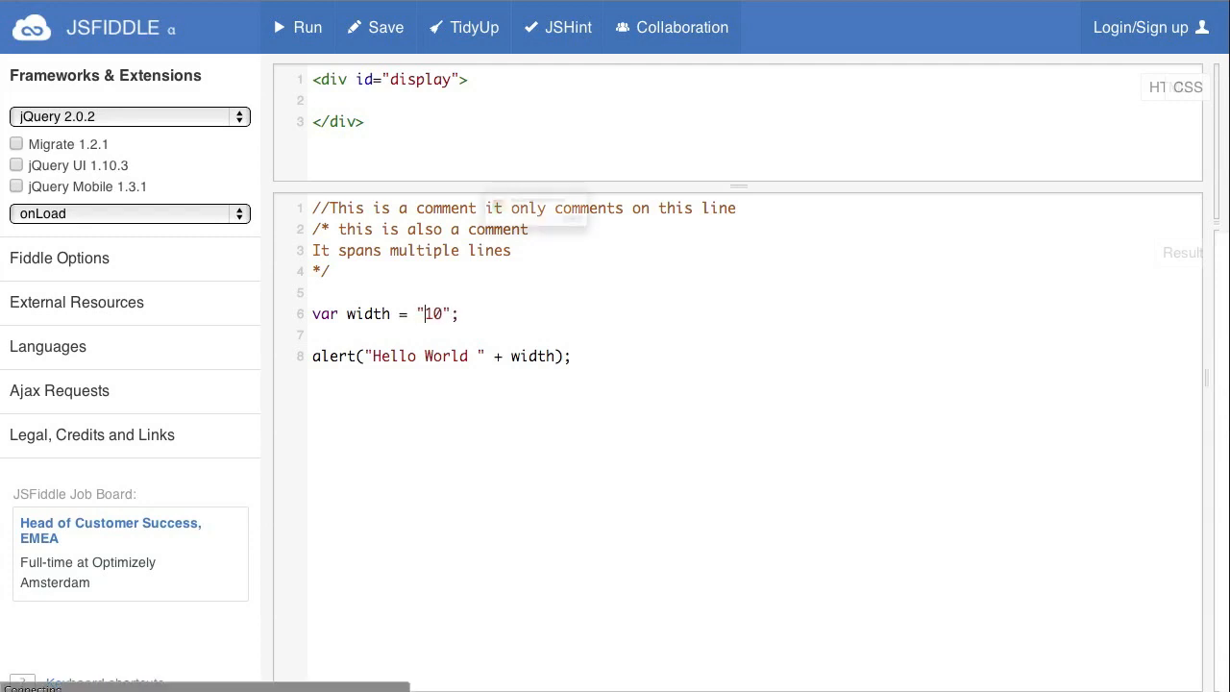
{"action": "key", "text": "ctrl+Return"}
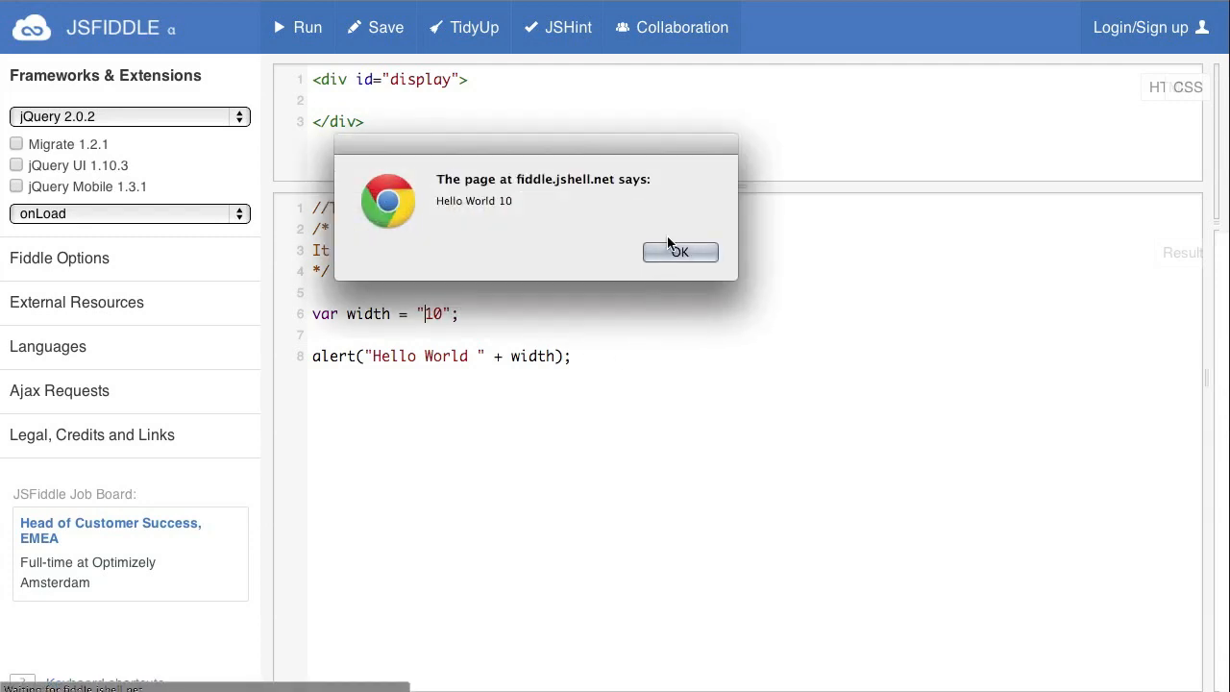
{"action": "left_click", "coordinate": [673, 252]}
- Add a height variable set to 20 below width and blank lines above the alert
{"action": "key", "text": "Return"}
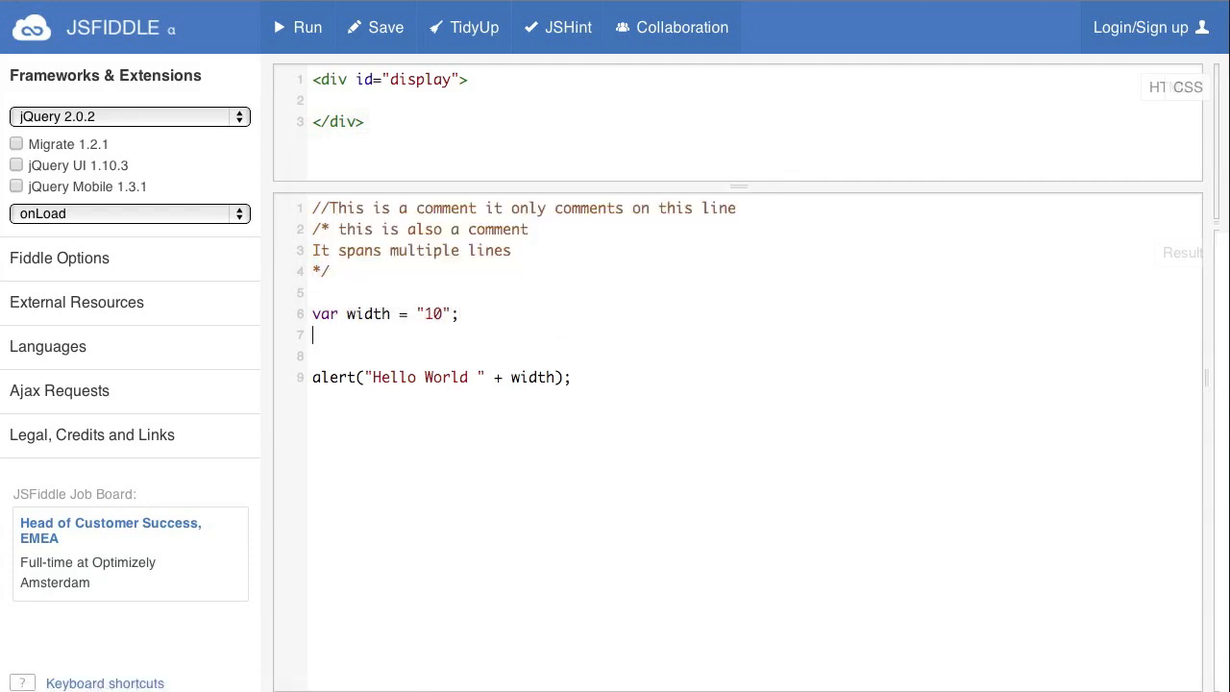
{"action": "type", "text": "varheight ="}
{"action": "type", "text": " 20;"}
{"action": "key", "text": "Return"}
{"action": "key", "text": "Return"}
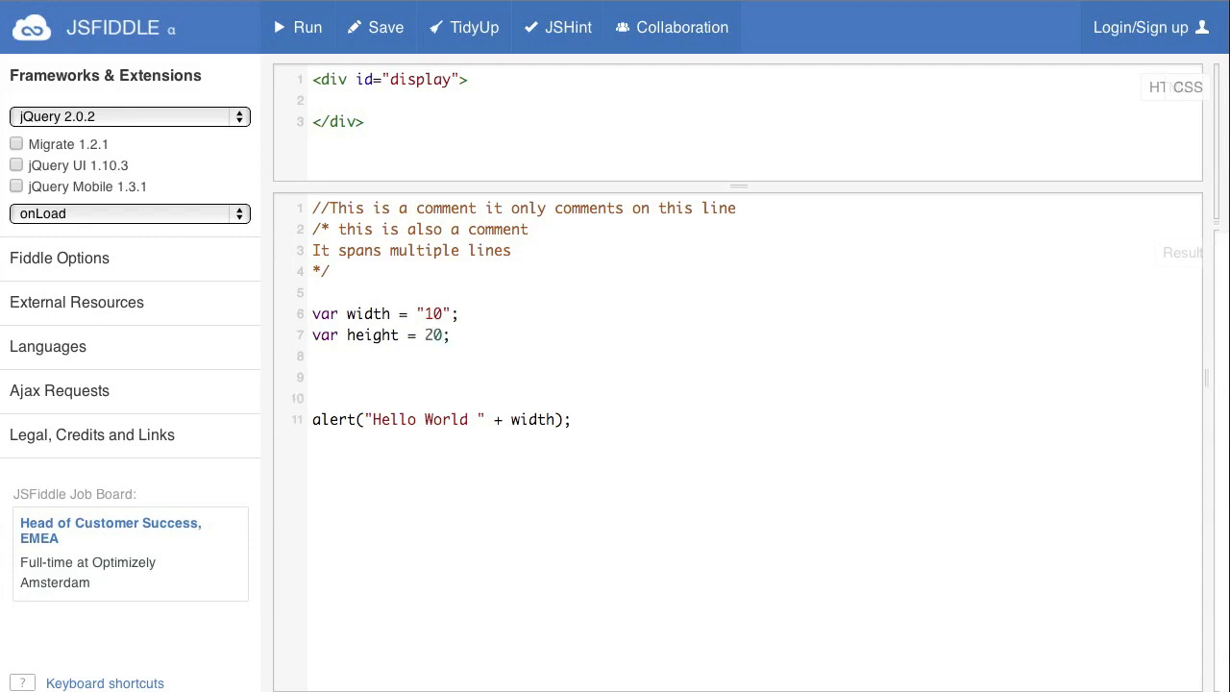
{"action": "key", "text": "BackSpace"}
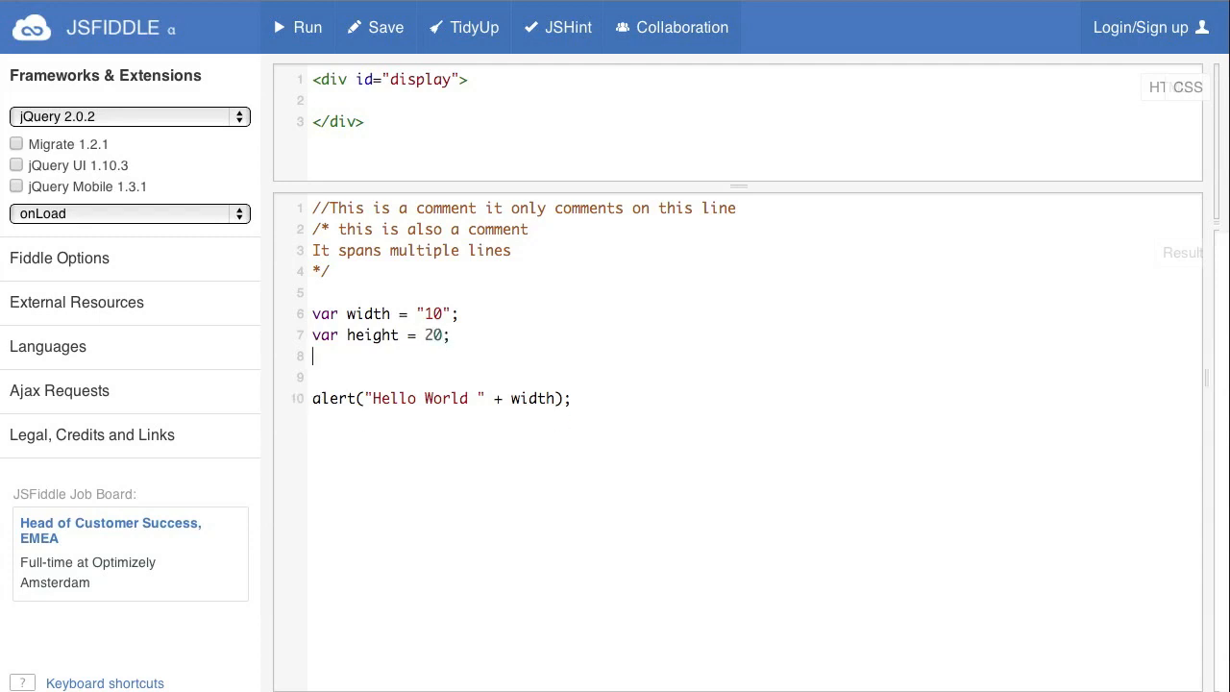
{"action": "key", "text": "Return"}
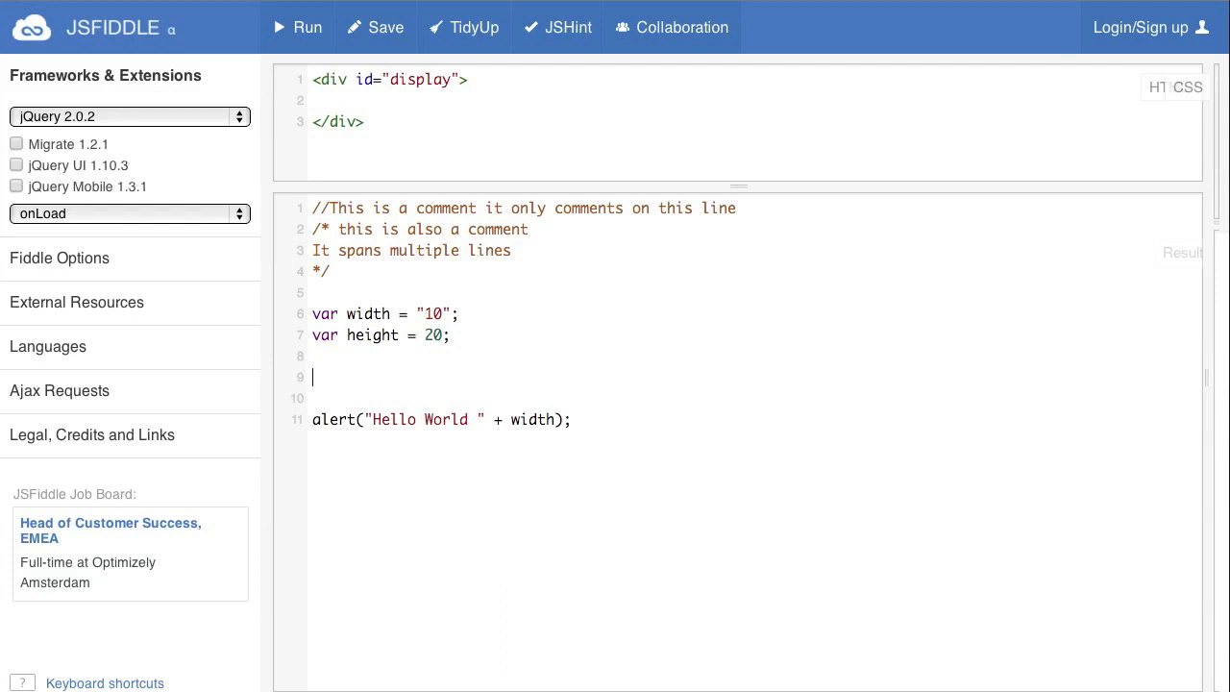
{"action": "type", "text": "if"}
{"action": "type", "text": "(width ="}
{"action": "type", "text": "= "}
{"action": "type", "text": "height"}
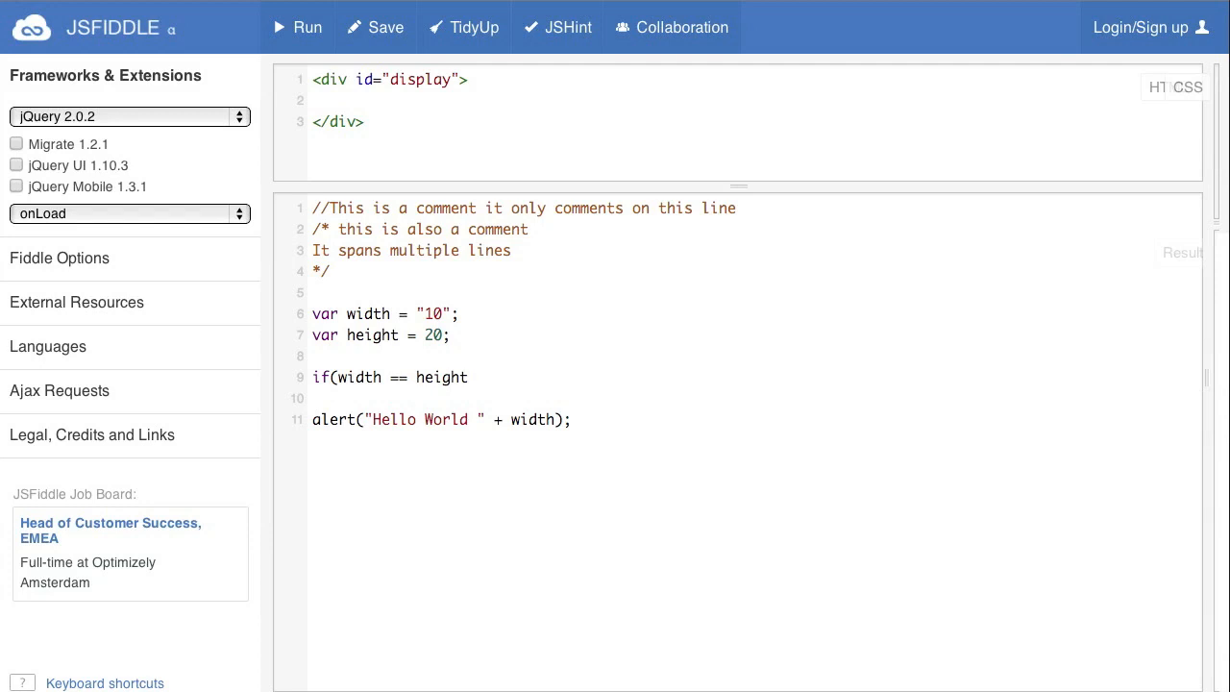
{"action": "type", "text": "){"}
- Declare var square and an if/else on width == height setting square true or false
{"action": "key", "text": "Return"}
{"action": "key", "text": "Return"}
{"action": "type", "text": "}"}
{"action": "key", "text": "Up"}
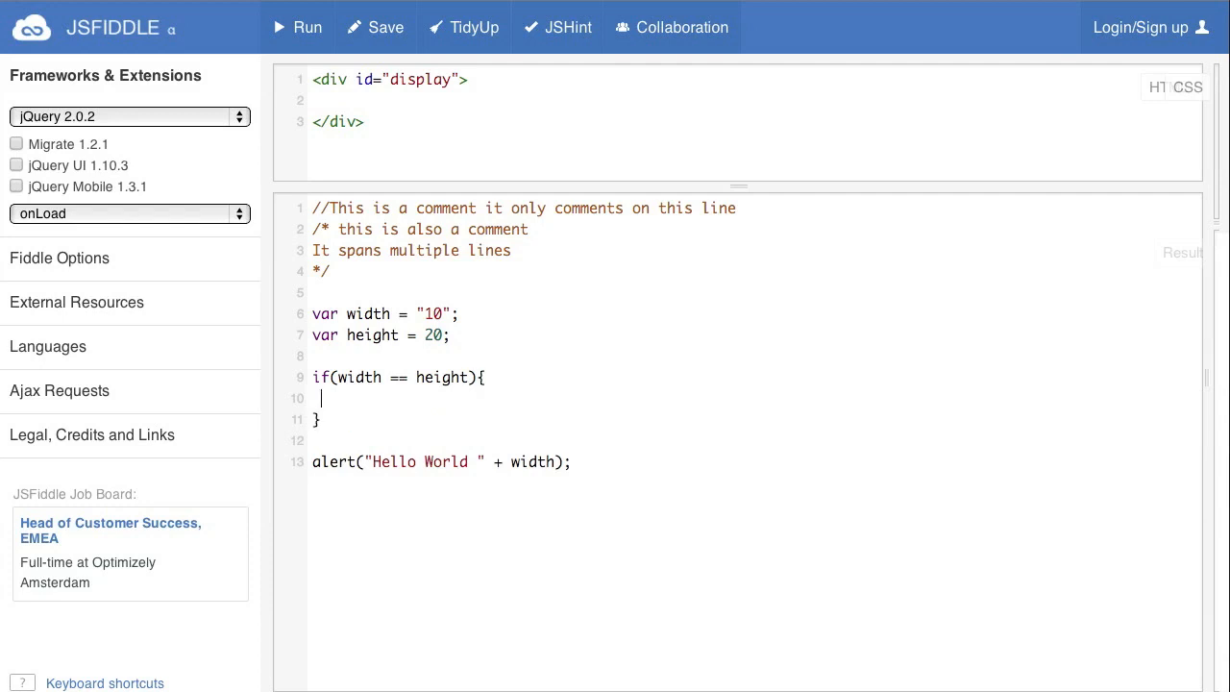
{"action": "key", "text": "Return"}
{"action": "type", "text": "v"}
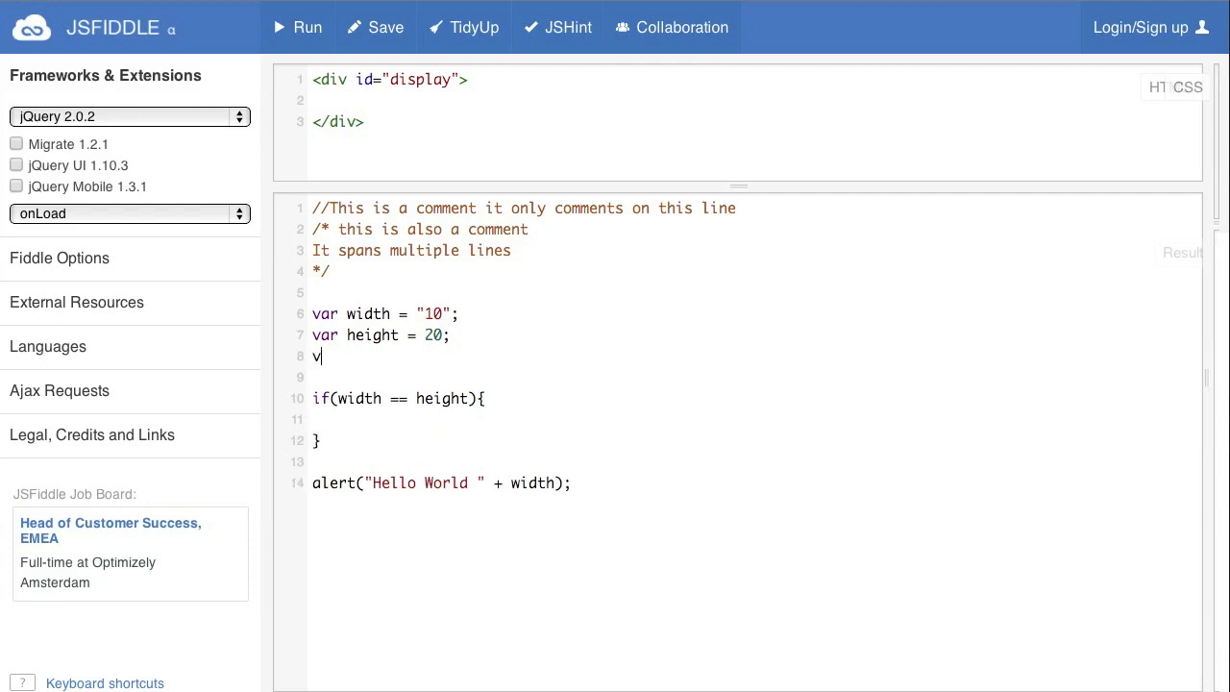
{"action": "type", "text": "ar square"}
{"action": "type", "text": "square"}
{"action": "type", "text": " = t"}
{"action": "key", "text": "BackSpace"}
{"action": "key", "text": "BackSpace"}
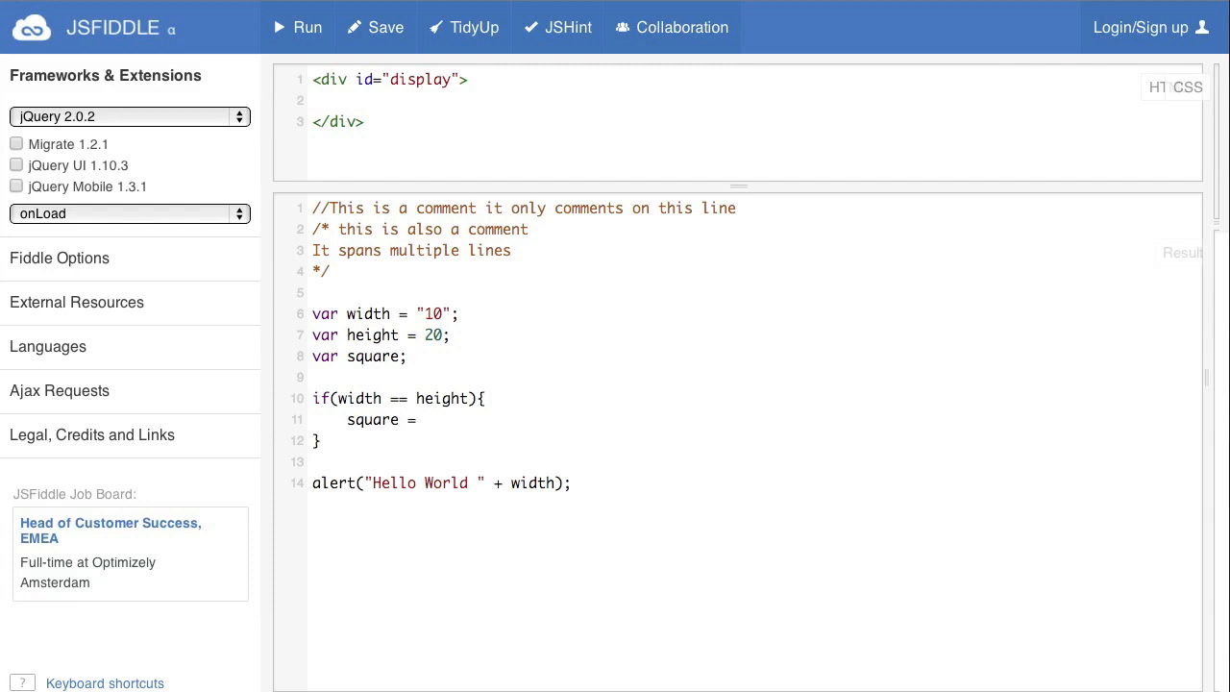
{"action": "type", "text": "true"}
{"action": "type", "text": ";"}
{"action": "key", "text": "Down"}
{"action": "type", "text": "else{"}
{"action": "key", "text": "Return"}
{"action": "key", "text": "Return"}
{"action": "key", "text": "BackSpace"}
{"action": "type", "text": "}"}
{"action": "key", "text": "Up"}
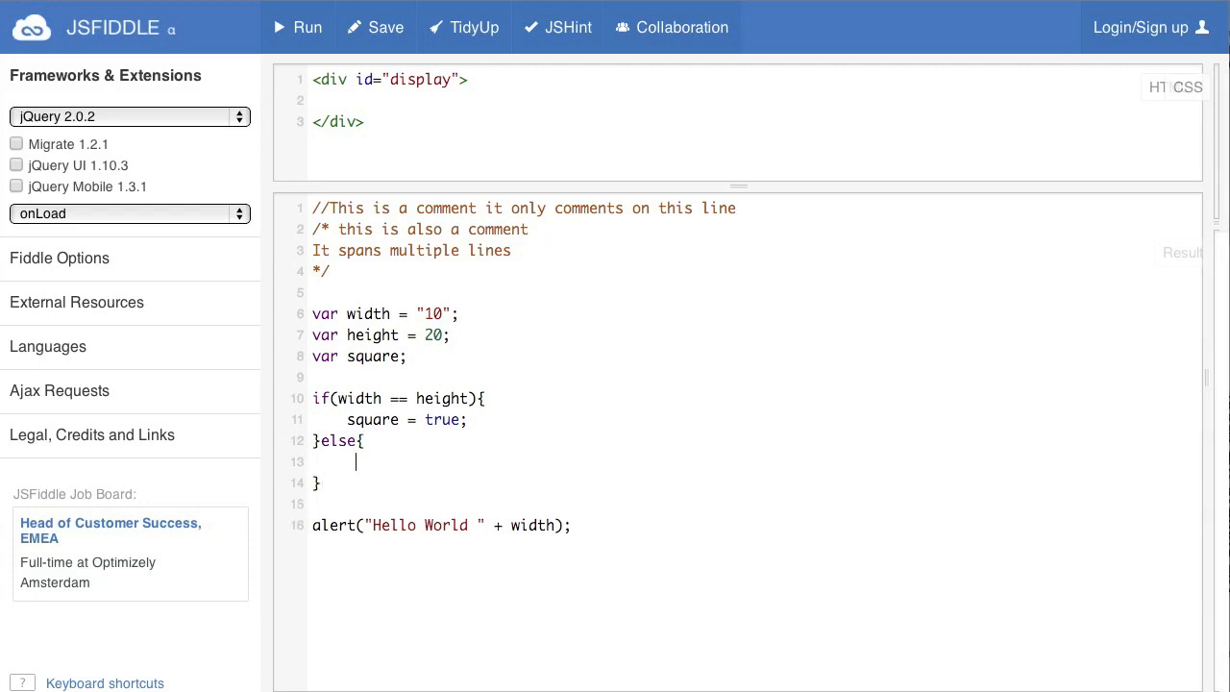
{"action": "type", "text": "square "}
{"action": "type", "text": "= false"}
{"action": "type", "text": ";"}
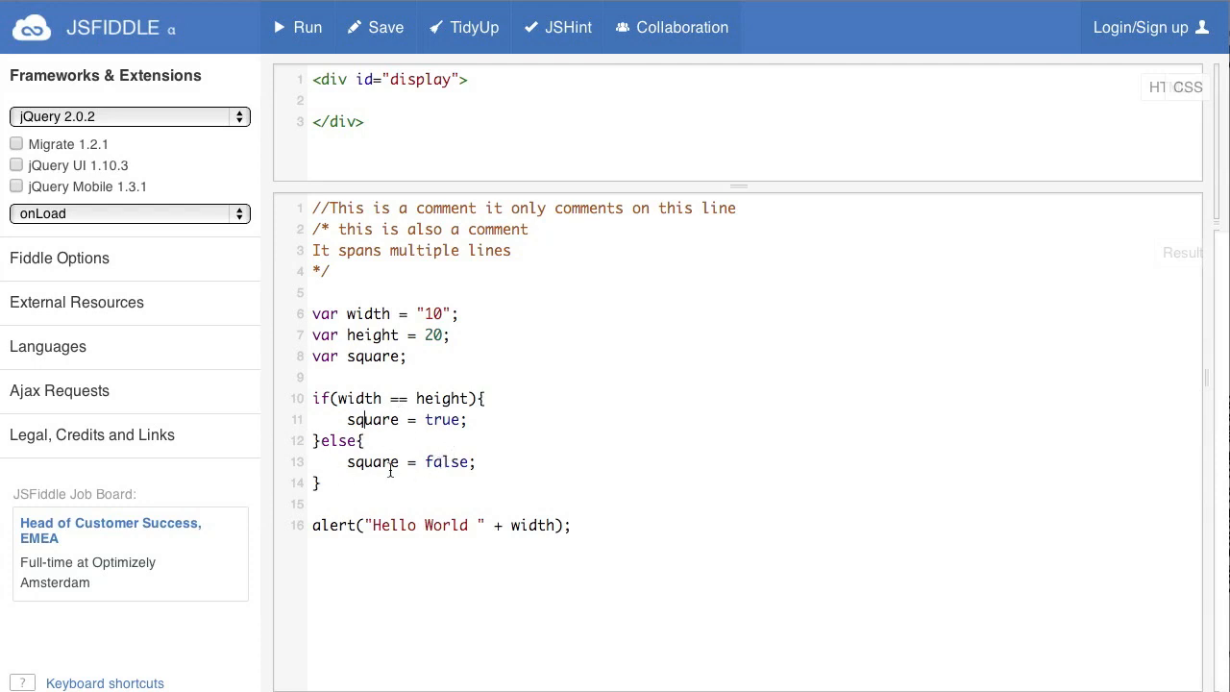
- Alert square instead of width and run, showing Hello World false
{"action": "left_click", "coordinate": [433, 462]}
{"action": "double_click", "coordinate": [544, 525]}
{"action": "type", "text": "square"}
{"action": "key", "text": "ctrl+Return"}
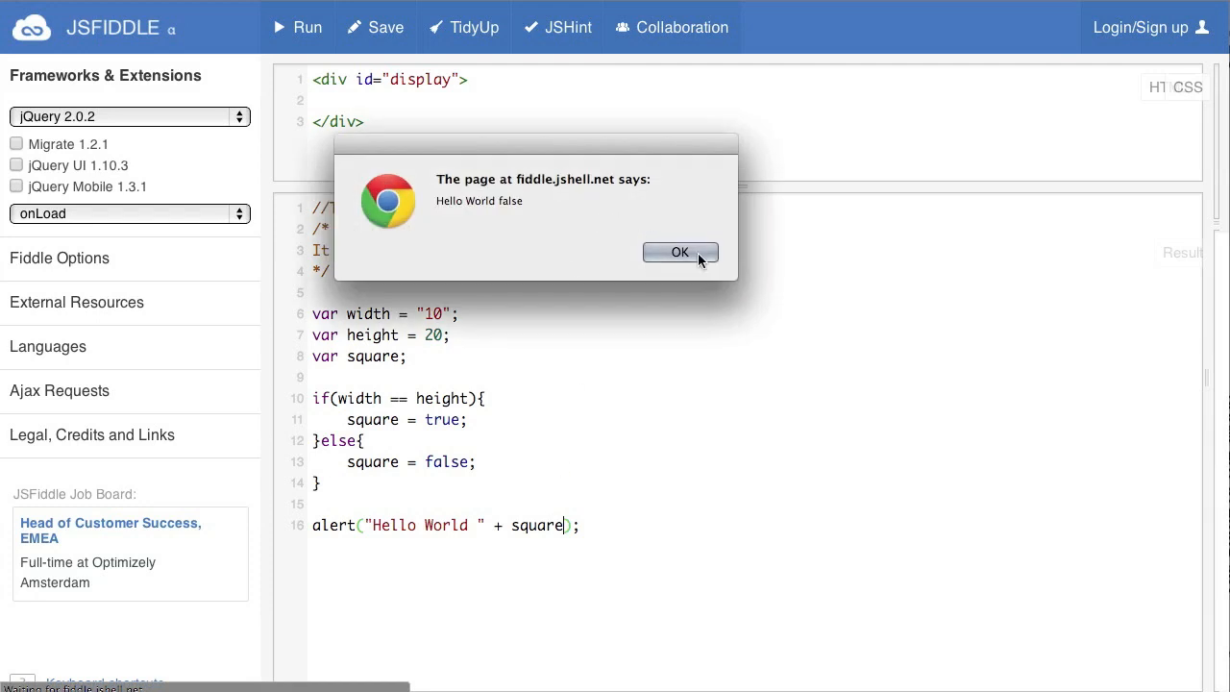
{"action": "left_click", "coordinate": [683, 252]}
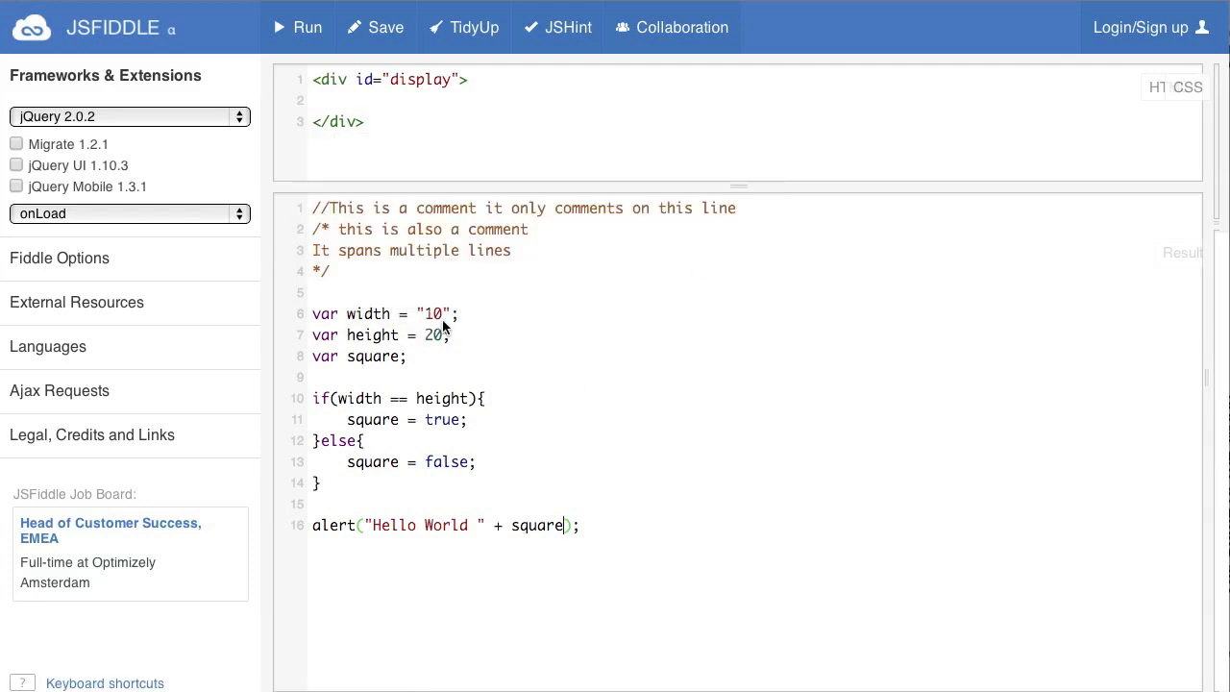
- Change height from 20 to 10 and run, showing Hello World true
{"action": "left_click", "coordinate": [427, 342]}
{"action": "key", "text": "Delete"}
{"action": "type", "text": "1"}
{"action": "key", "text": "ctrl+Return"}
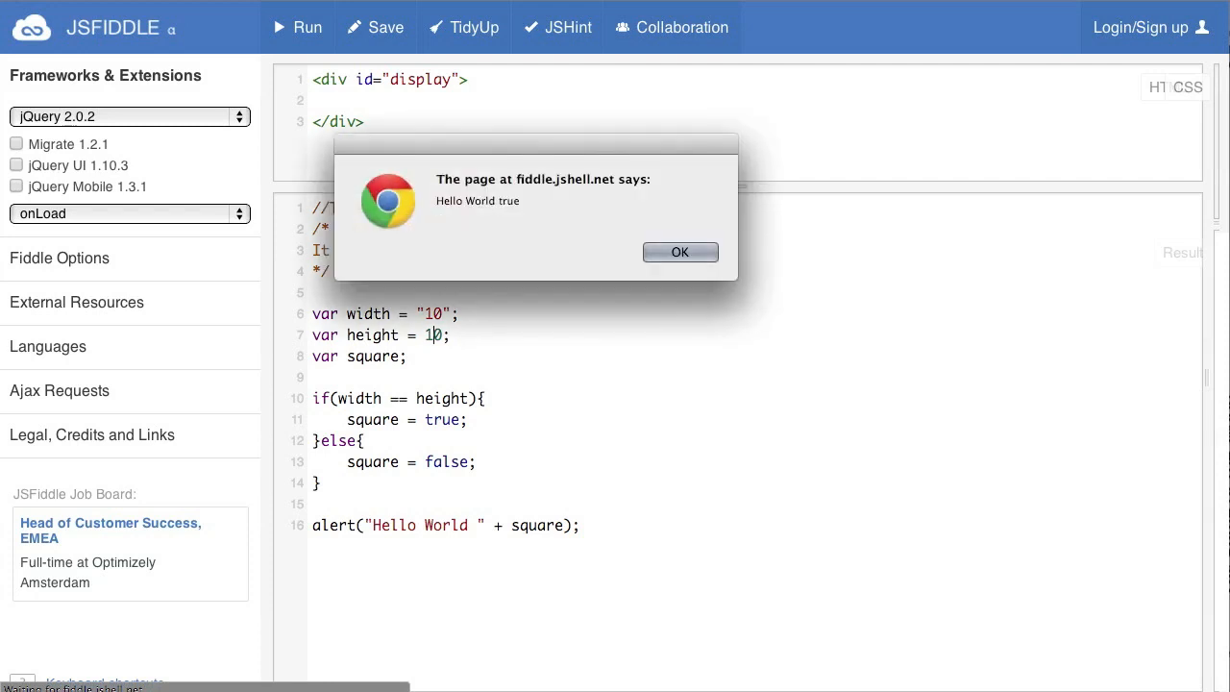
{"action": "left_click", "coordinate": [679, 253]}
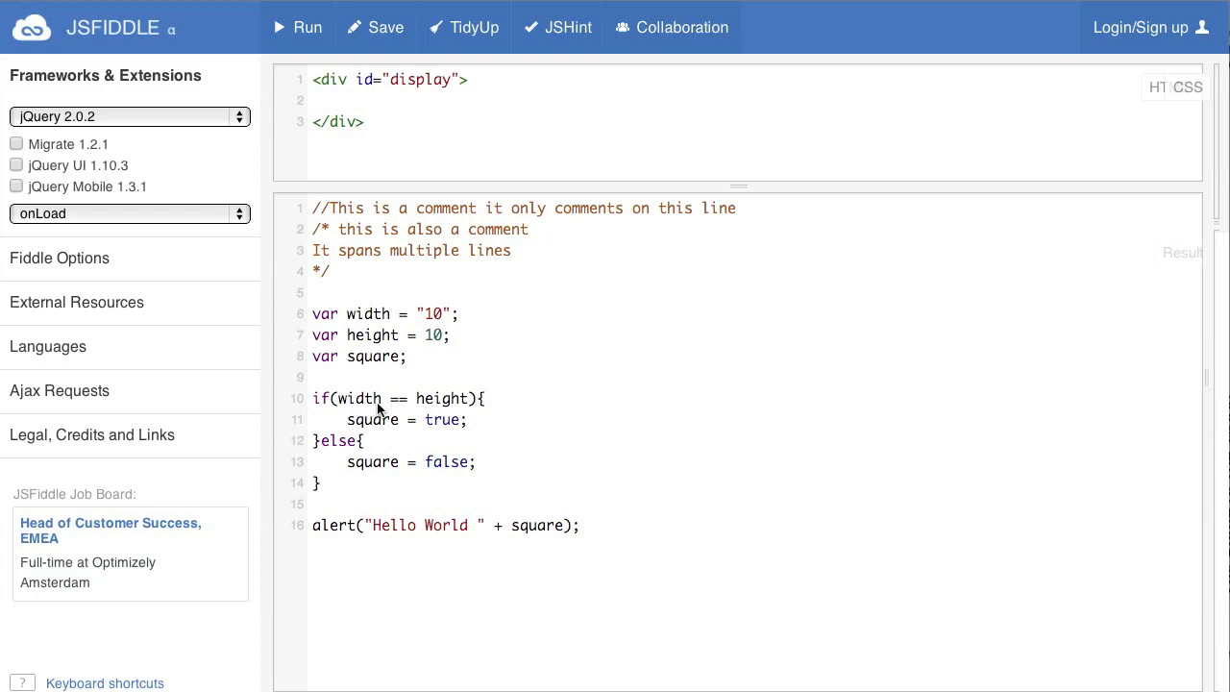
- Switch the comparison to strict ===, run showing Hello World false, then revert to ==
{"action": "key", "text": "Right"}
{"action": "key", "text": "Right"}
{"action": "key", "text": "Right"}
{"action": "key", "text": "BackSpace"}
{"action": "type", "text": "\""}
{"action": "key", "text": "Down"}
{"action": "type", "text": "="}
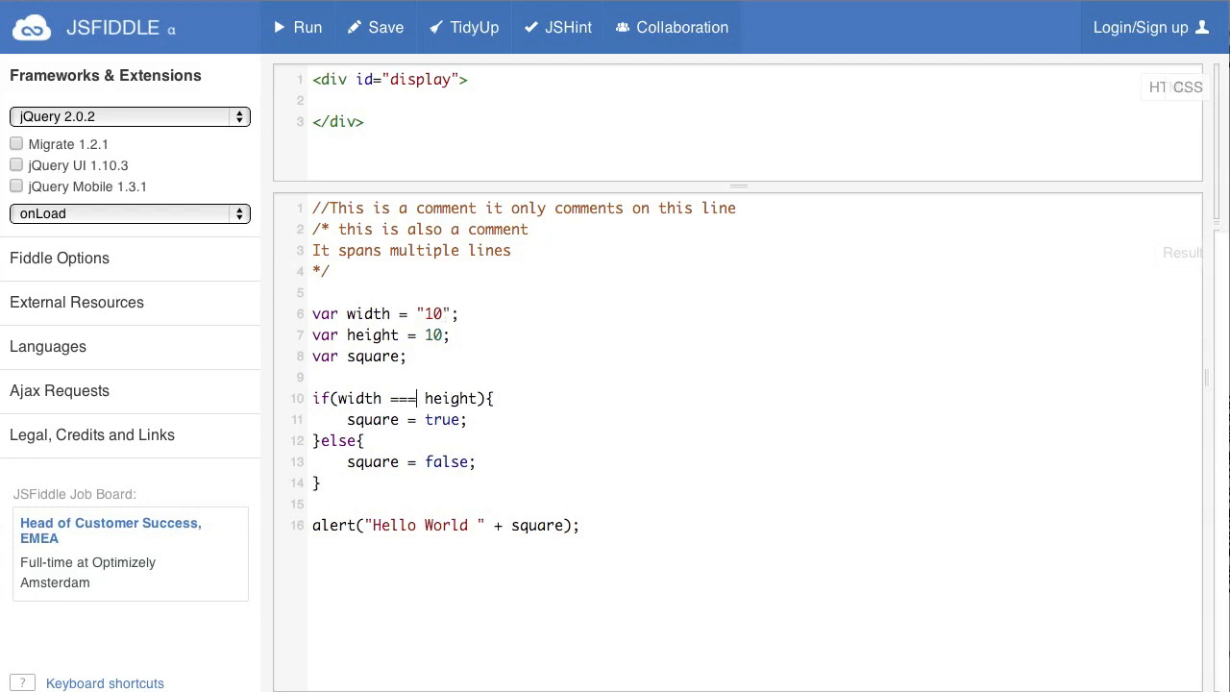
{"action": "key", "text": "ctrl+Return"}
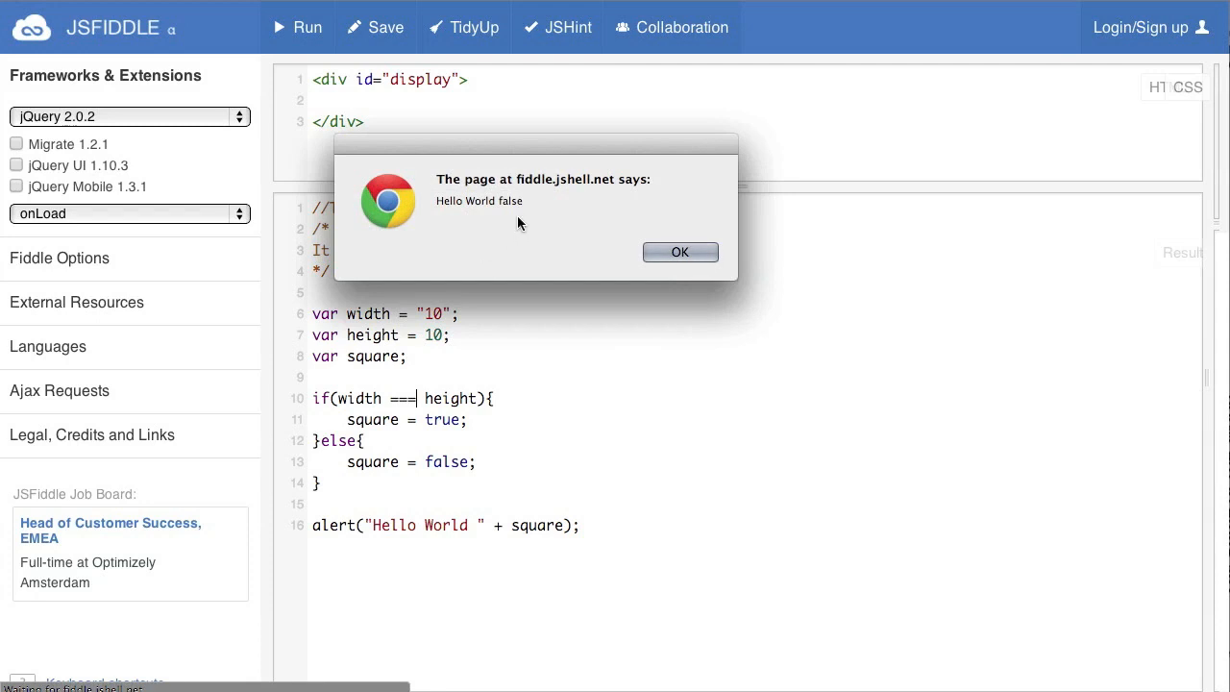
{"action": "left_click", "coordinate": [688, 252]}
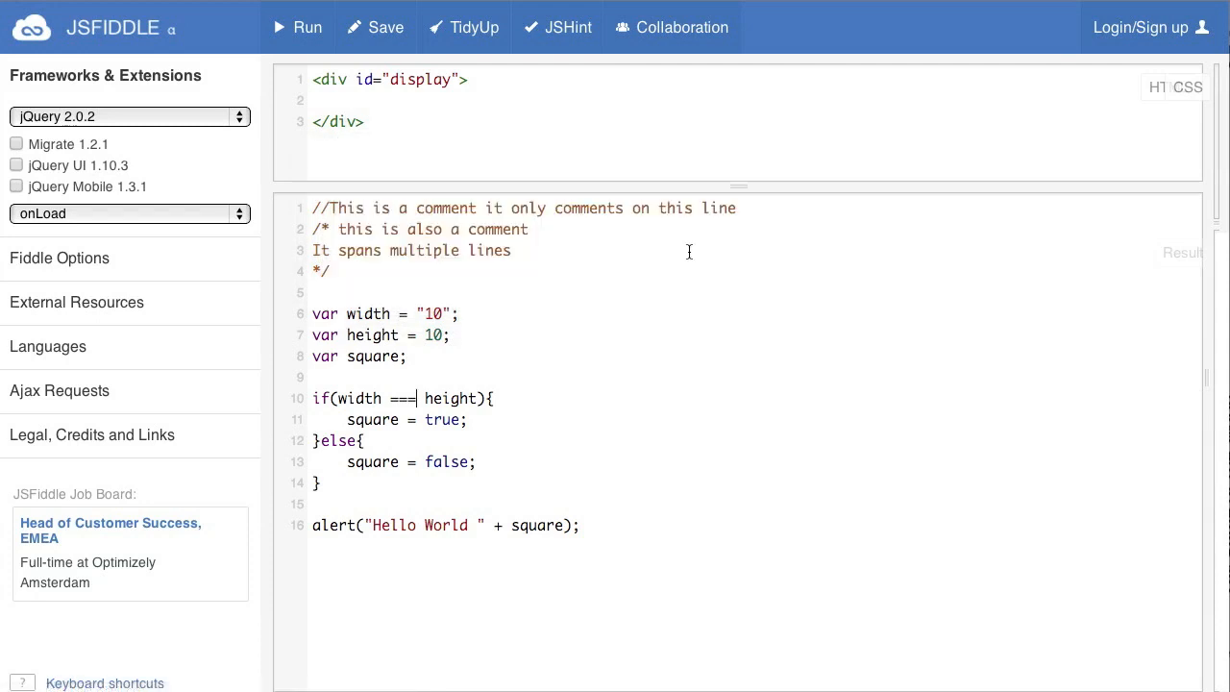
{"action": "key", "text": "BackSpace"}
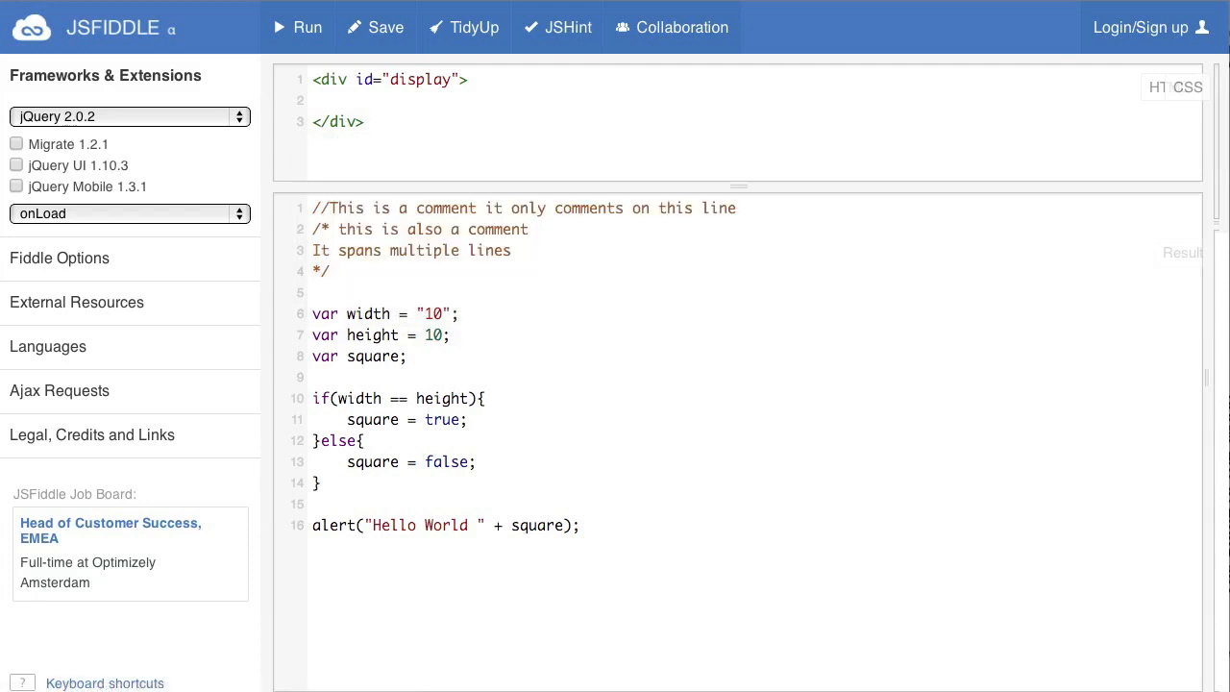
- Remove the quotes so width is the plain number 10
{"action": "key", "text": "BackSpace"}
{"action": "key", "text": "BackSpace"}
{"action": "key", "text": "BackSpace"}
{"action": "key", "text": "BackSpace"}
{"action": "key", "text": "Right"}
{"action": "type", "text": "1"}
{"action": "key", "text": "Return"}
{"action": "key", "text": "Return"}
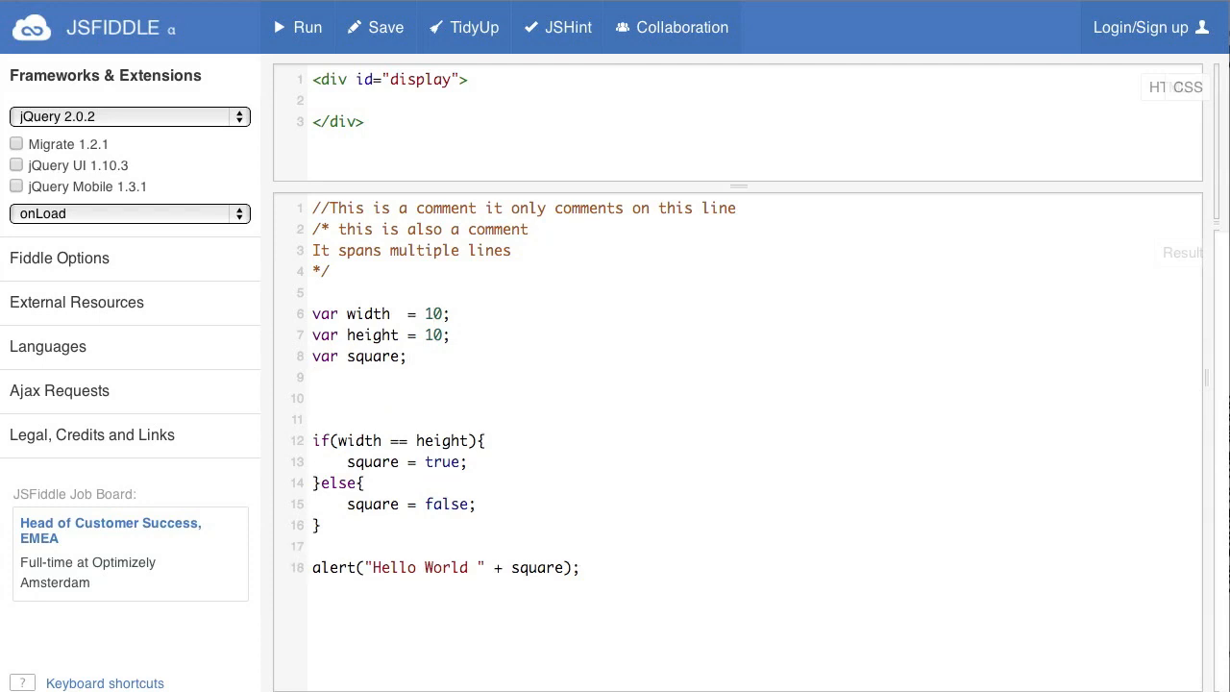
{"action": "type", "text": "function "}
{"action": "type", "text": "area"}
{"action": "type", "text": "()"}
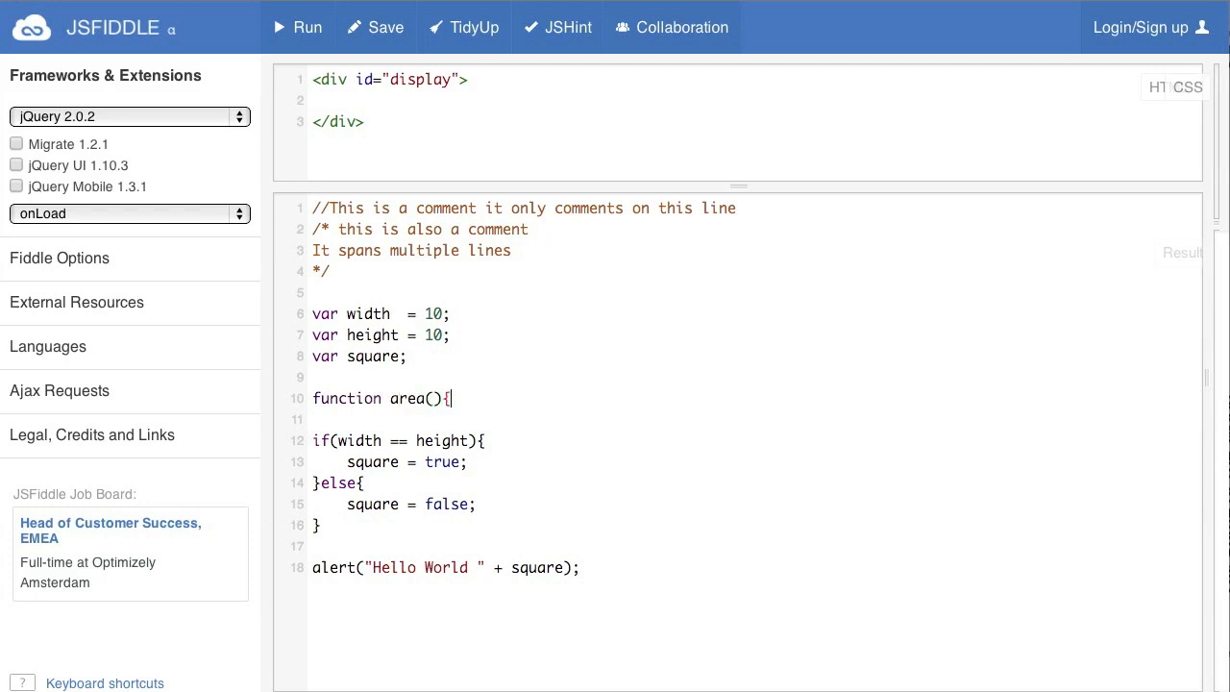
{"action": "type", "text": "{}"}
- Write function area(w,h) alerting "The area is " + w*h below the variables
{"action": "key", "text": "Return"}
{"action": "key", "text": "Return"}
{"action": "key", "text": "Up"}
{"action": "key", "text": "Up"}
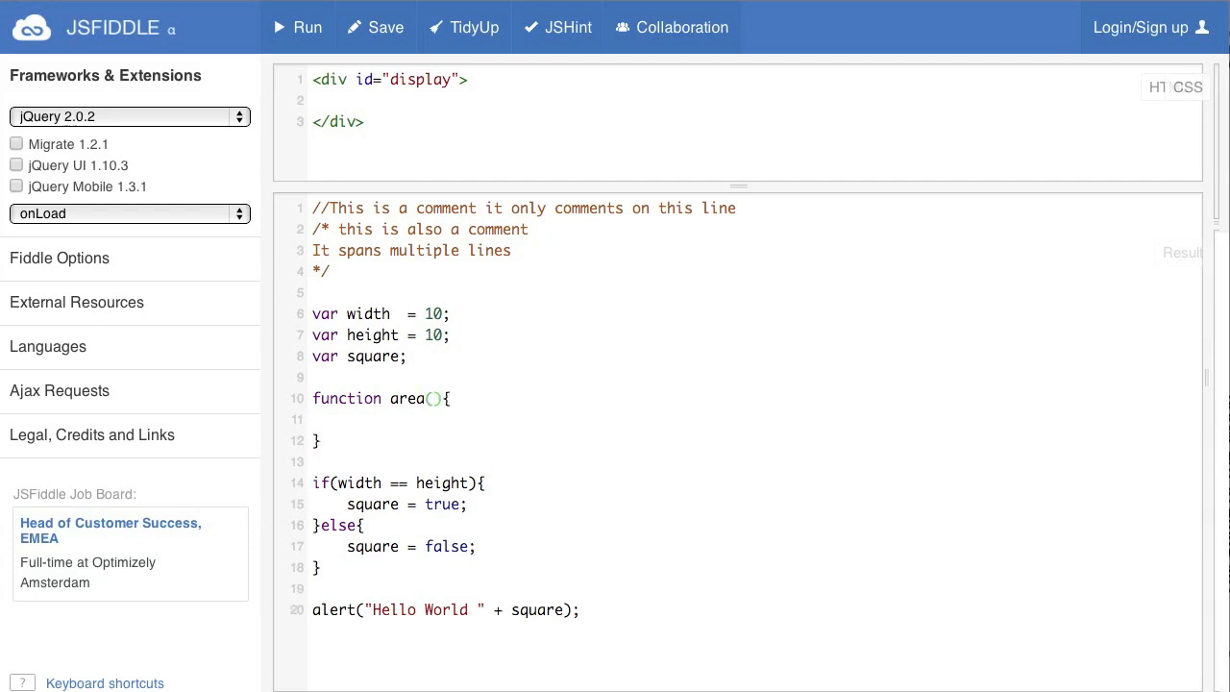
{"action": "type", "text": "w,h"}
{"action": "key", "text": "Right"}
{"action": "key", "text": "Right"}
{"action": "key", "text": "Down"}
{"action": "type", "text": "ale"}
{"action": "type", "text": "rt(\""}
{"action": "type", "text": "The area "}
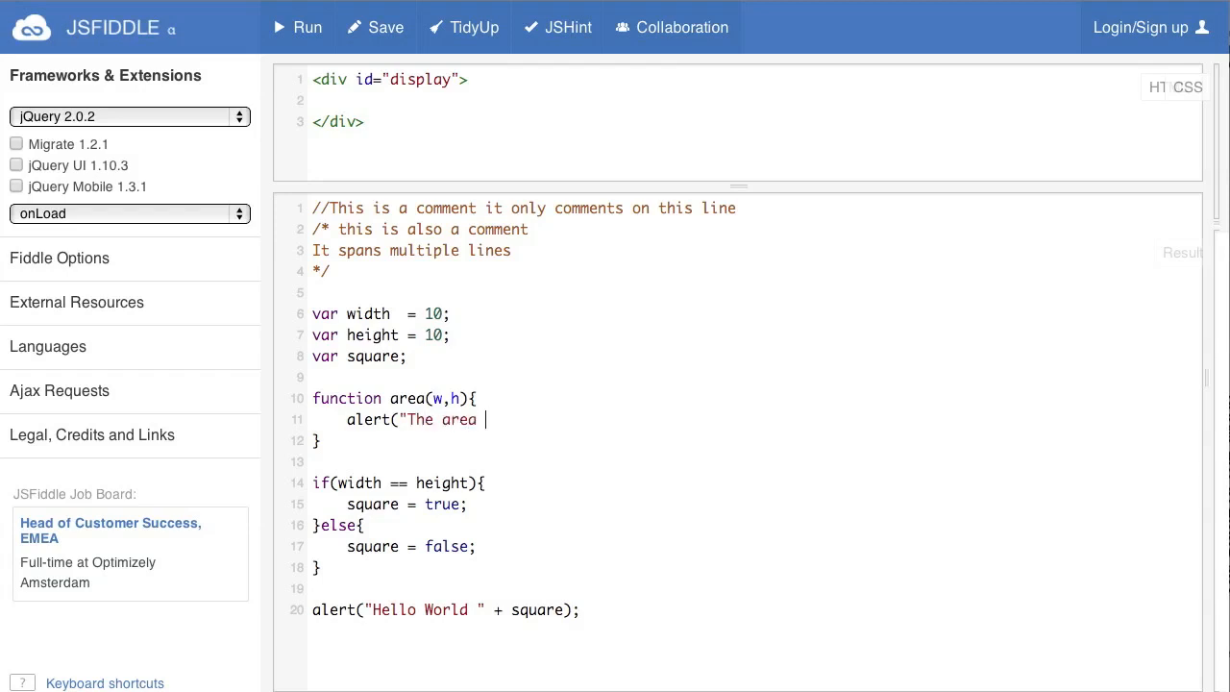
{"action": "type", "text": "is \" + "}
{"action": "type", "text": "w"}
{"action": "type", "text": "*h"}
{"action": "type", "text": ");"}
{"action": "left_click", "coordinate": [313, 610]}
{"action": "key", "text": "Return"}
{"action": "key", "text": "Up"}
- Call area(width,height), run to see the area and Hello World alerts, and comment out the Hello World alert
{"action": "key", "text": "Return"}
{"action": "key", "text": "Up"}
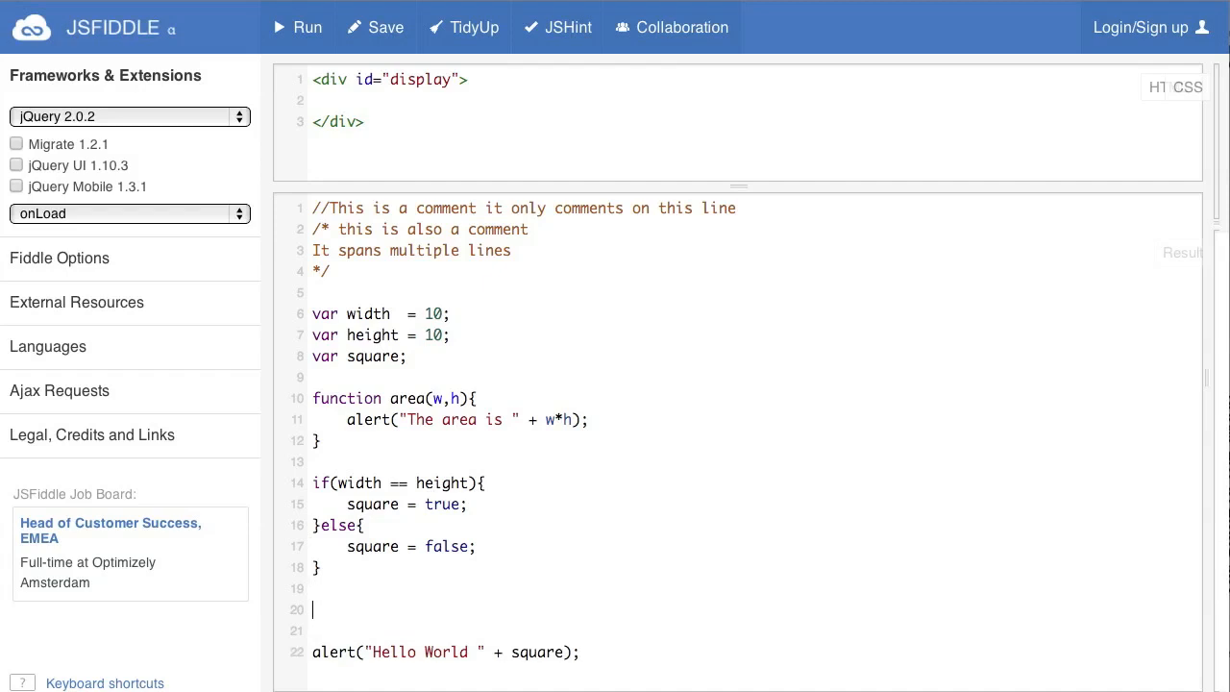
{"action": "type", "text": "area"}
{"action": "type", "text": "("}
{"action": "type", "text": "width,"}
{"action": "type", "text": "heigh"}
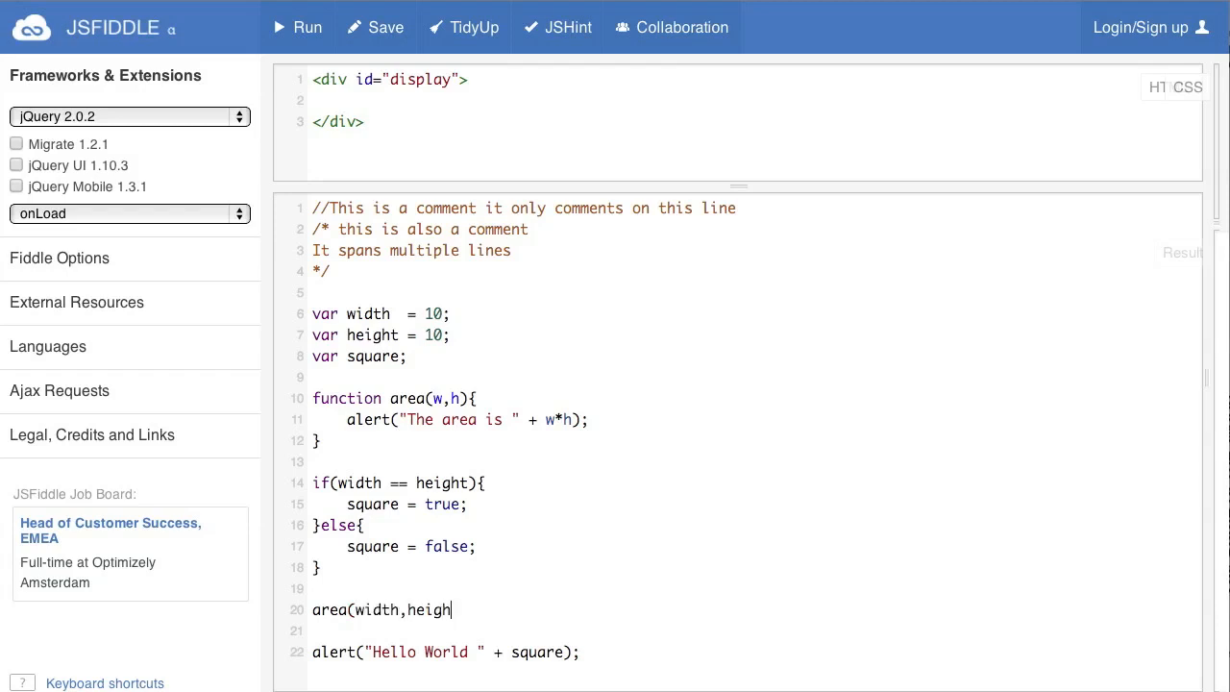
{"action": "type", "text": "t);"}
{"action": "key", "text": "ctrl+Return"}
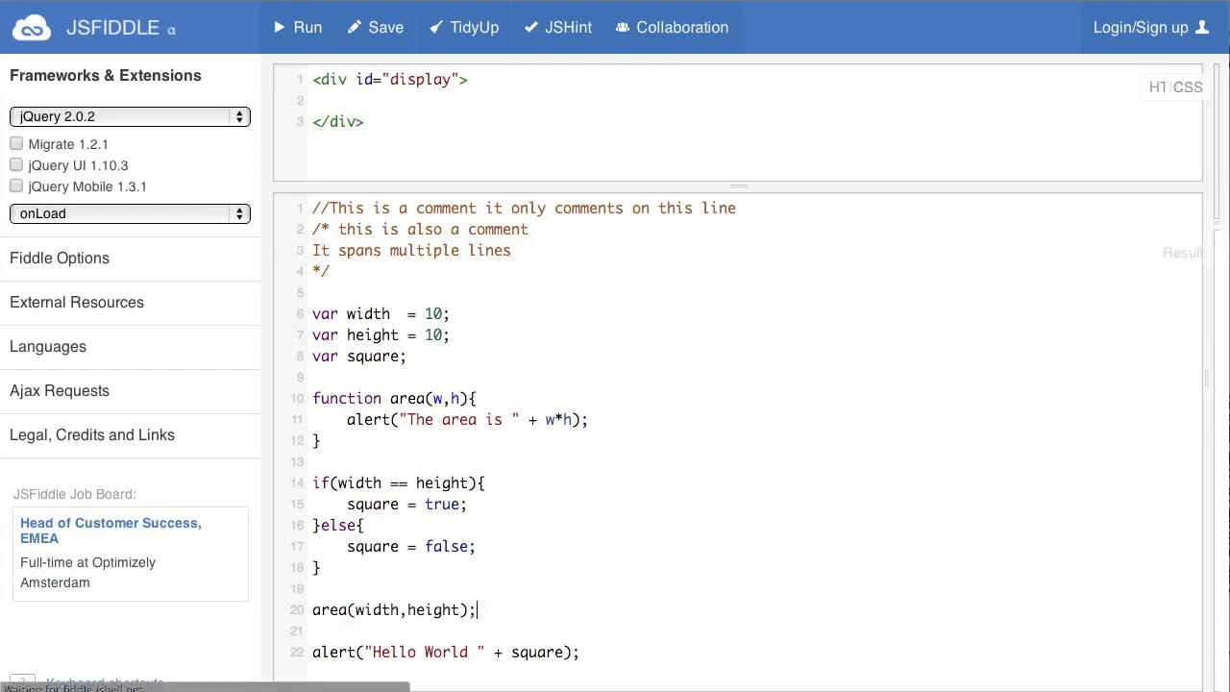
{"action": "left_click", "coordinate": [679, 251]}
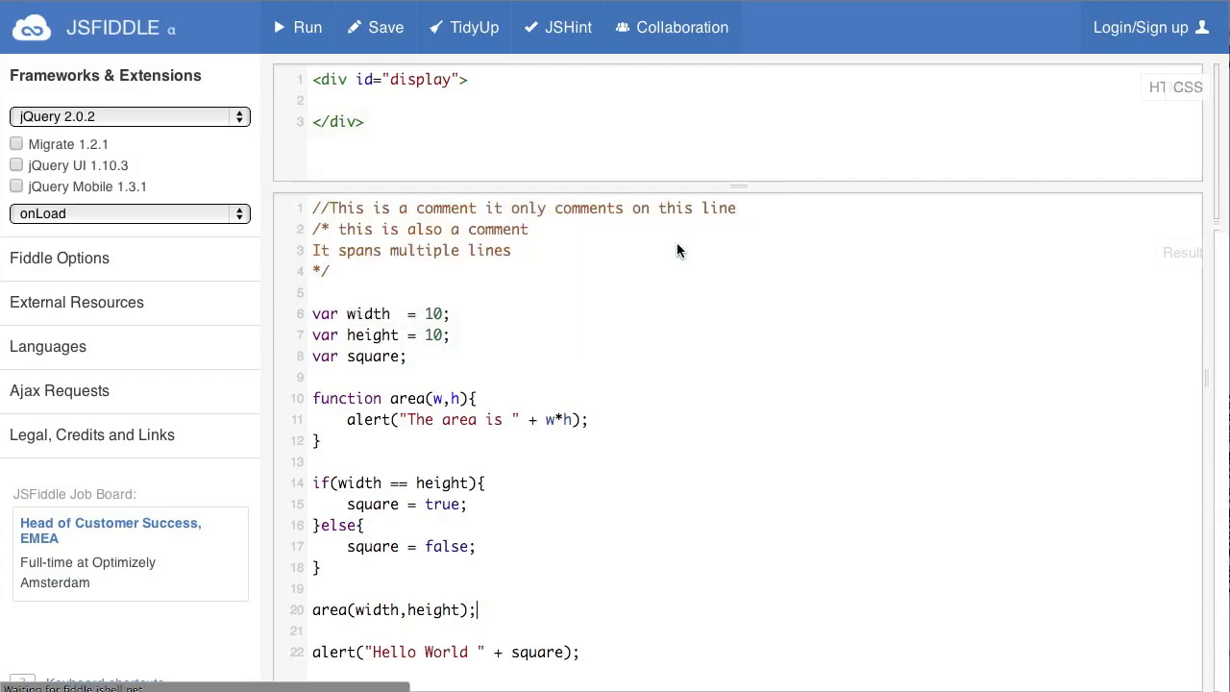
{"action": "left_click", "coordinate": [702, 261]}
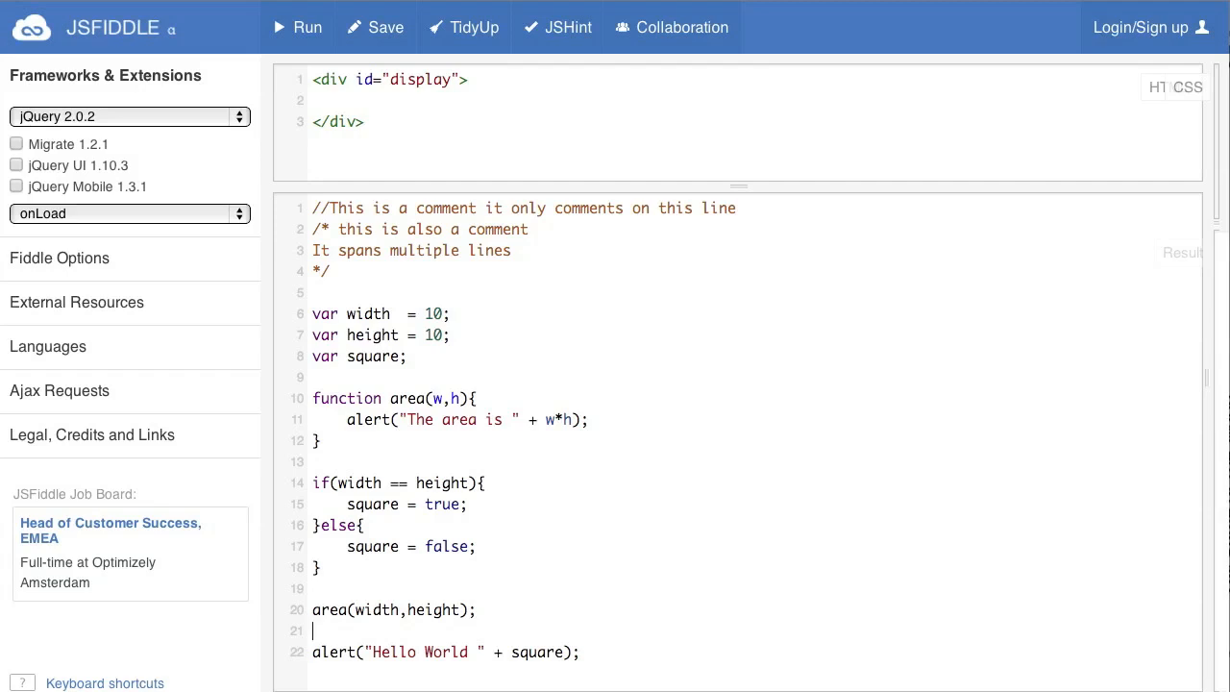
{"action": "type", "text": "//"}
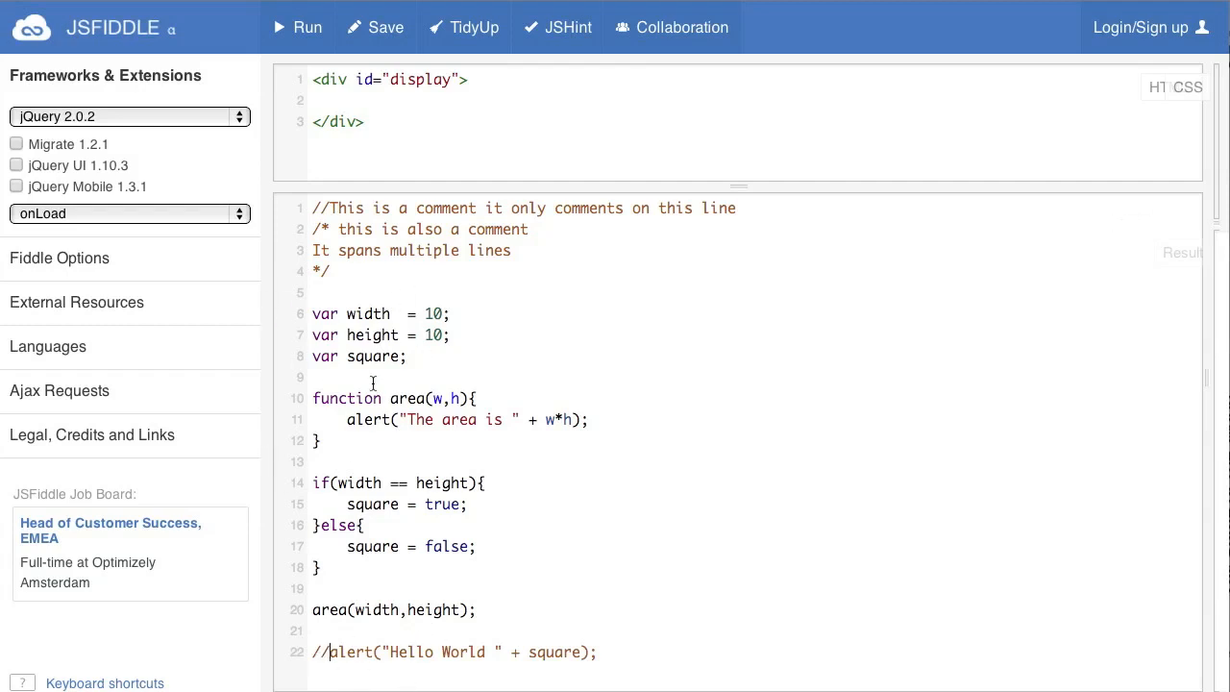
{"action": "double_click", "coordinate": [434, 314]}
{"action": "type", "text": "2"}
- Run with width 2 showing the area is 20, then select the code to replace with the cars array loop
{"action": "key", "text": "ctrl+Return"}
{"action": "left_click", "coordinate": [678, 259]}
{"action": "left_click_drag", "start_coordinate": [524, 604], "coordinate": [315, 608]}
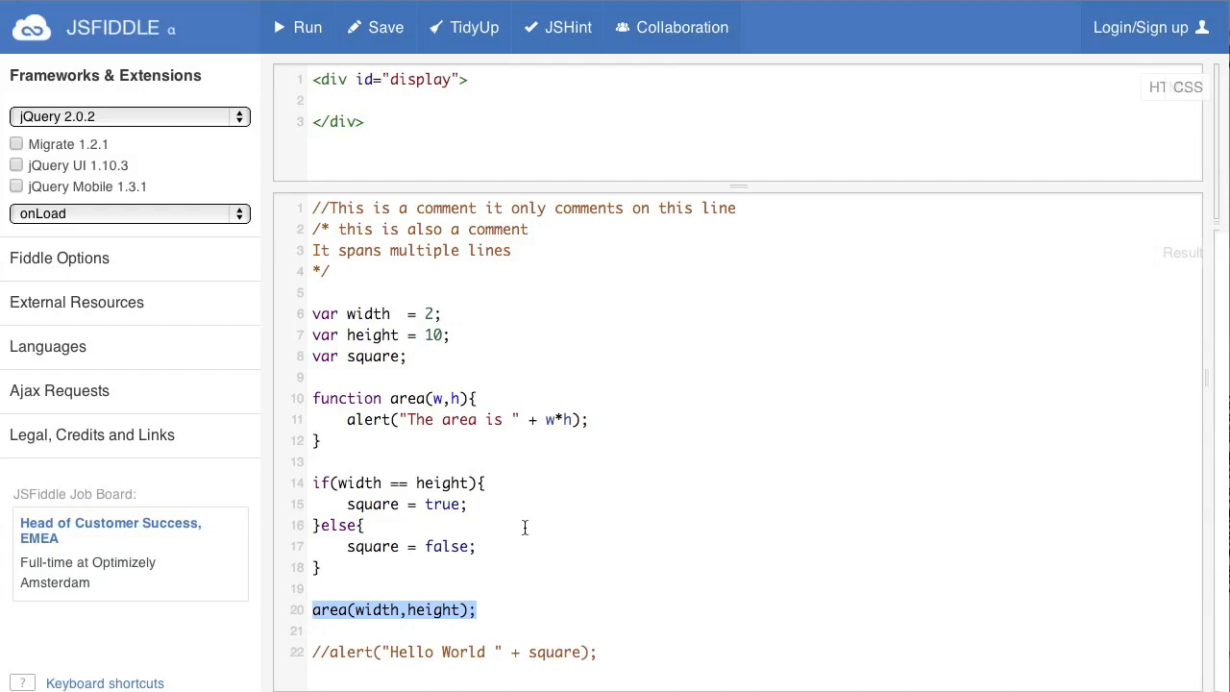
{"action": "key", "text": "Up"}
{"action": "key", "text": "Up"}
{"action": "key", "text": "Up"}
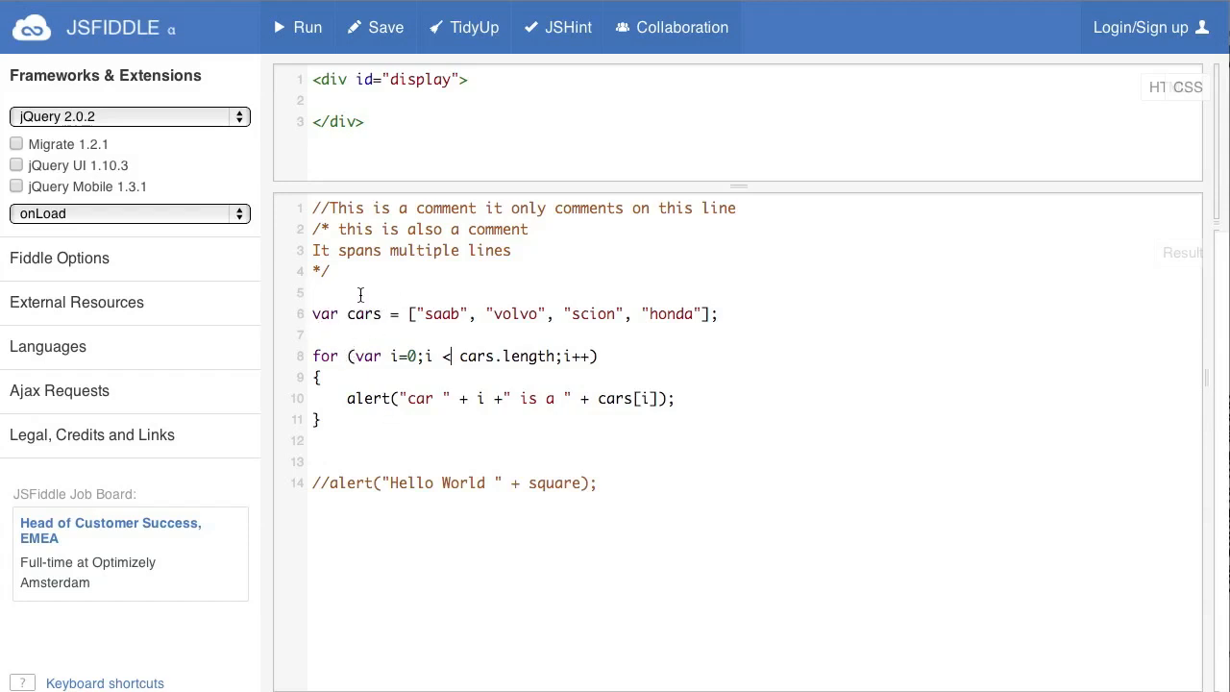
{"action": "double_click", "coordinate": [364, 309]}
{"action": "left_click", "coordinate": [401, 314]}
{"action": "double_click", "coordinate": [437, 314]}
{"action": "left_click", "coordinate": [705, 314]}
{"action": "type", "text": ", 34"}
{"action": "key", "text": "BackSpace"}
{"action": "key", "text": "BackSpace"}
{"action": "key", "text": "BackSpace"}
{"action": "key", "text": "BackSpace"}
{"action": "left_click_drag", "start_coordinate": [417, 357], "coordinate": [354, 357]}
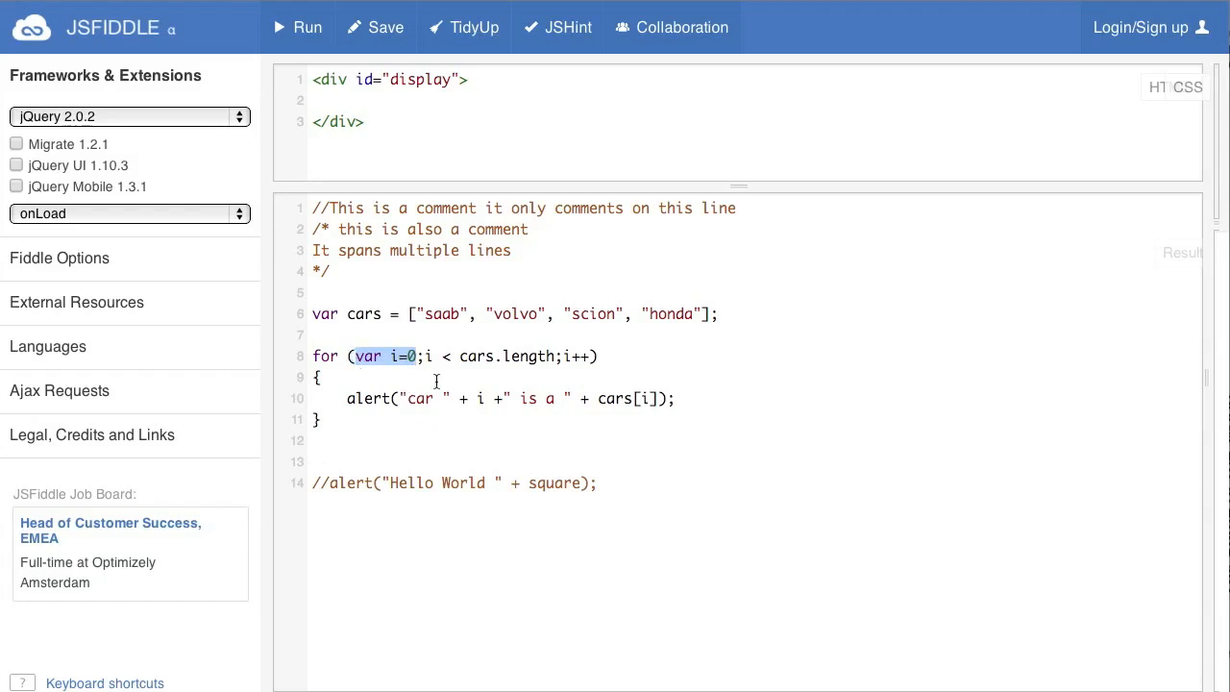
{"action": "left_click_drag", "start_coordinate": [425, 357], "coordinate": [562, 358]}
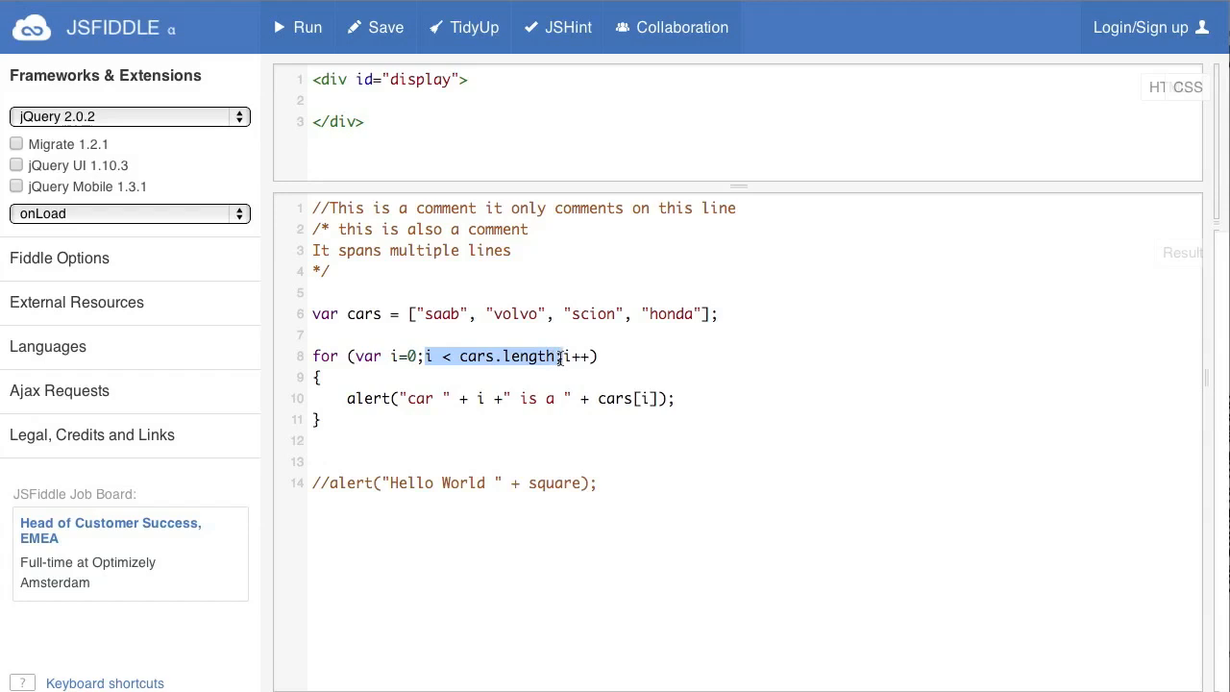
{"action": "left_click", "coordinate": [503, 396]}
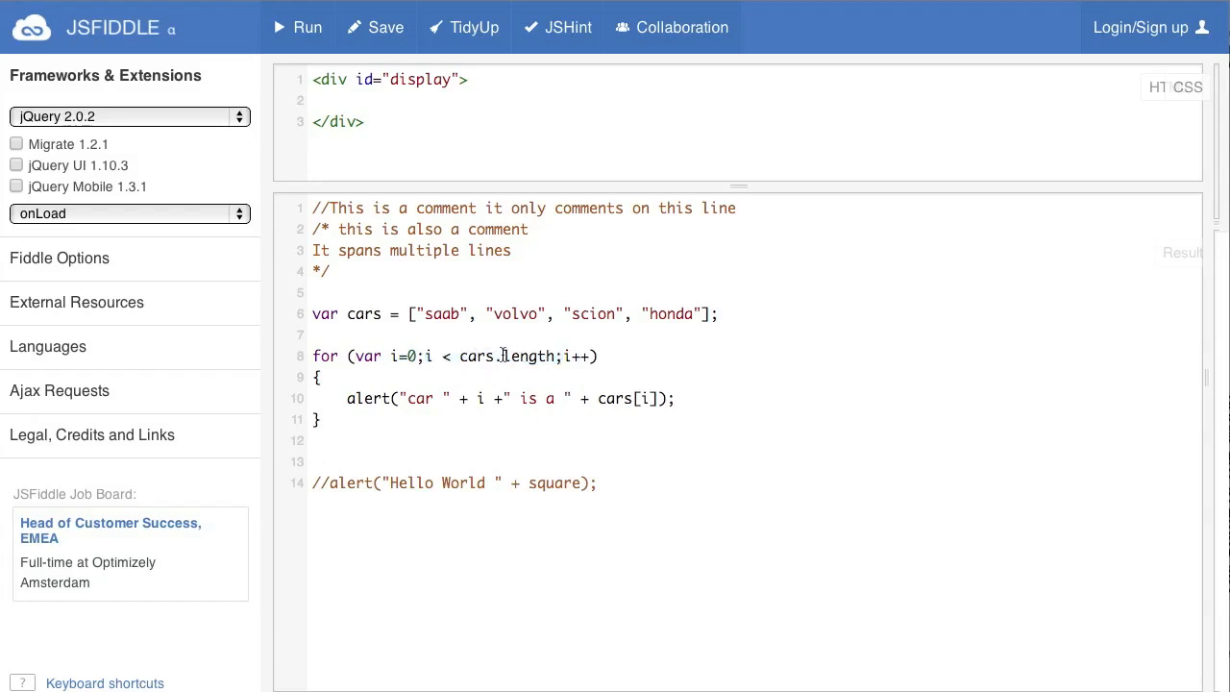
{"action": "left_click", "coordinate": [625, 335]}
{"action": "key", "text": "Return"}
{"action": "key", "text": "Return"}
{"action": "key", "text": "Up"}
{"action": "type", "text": "cat"}
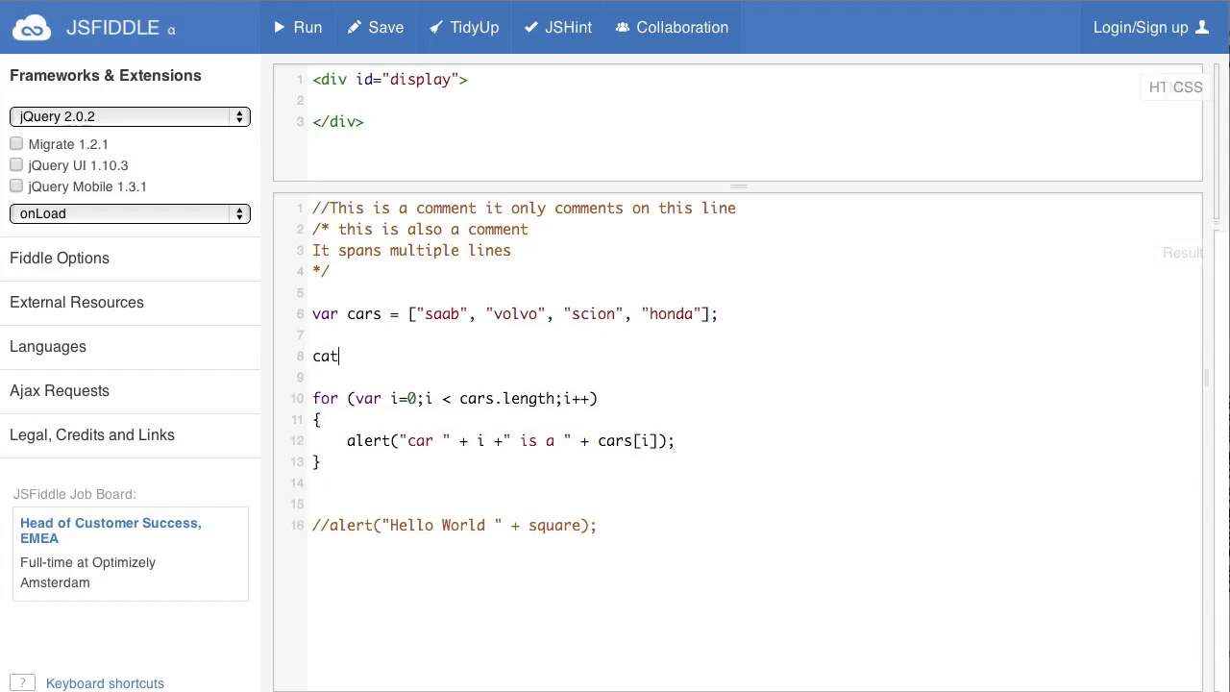
{"action": "key", "text": "BackSpace"}
{"action": "type", "text": "rs"}
{"action": "double_click", "coordinate": [329, 356]}
{"action": "key", "text": "BackSpace"}
{"action": "key", "text": "BackSpace"}
{"action": "key", "text": "BackSpace"}
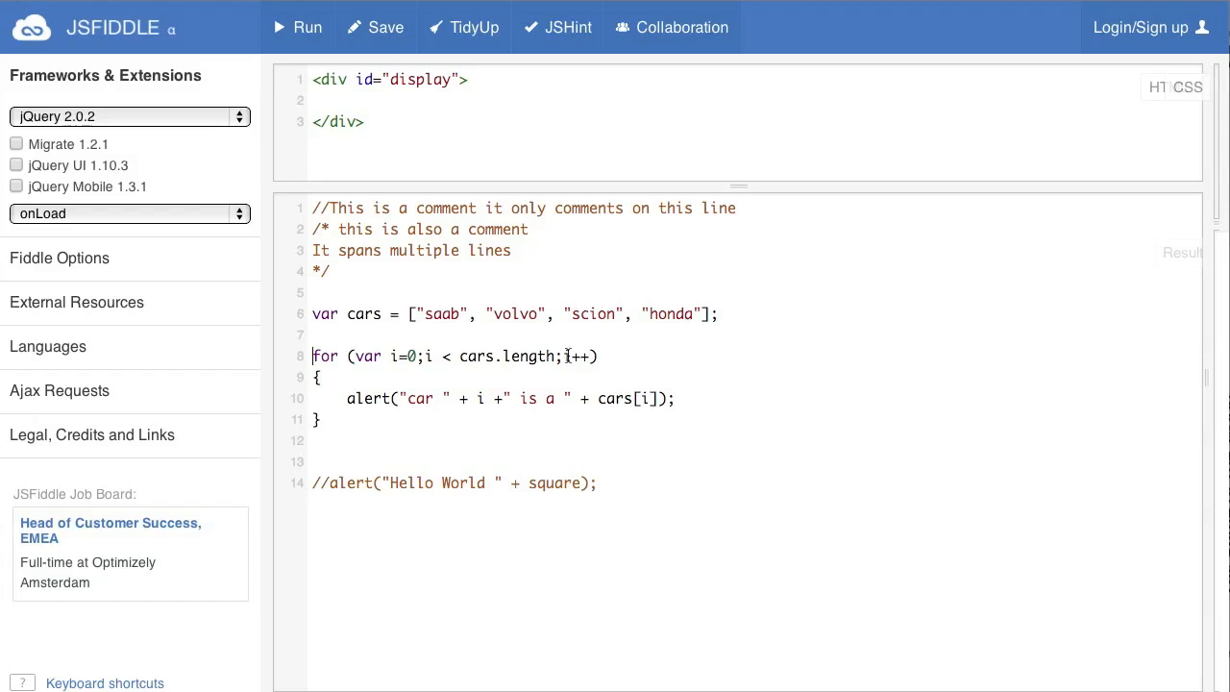
{"action": "double_click", "coordinate": [577, 356]}
{"action": "left_click", "coordinate": [579, 328]}
{"action": "left_click", "coordinate": [570, 355]}
{"action": "left_click", "coordinate": [593, 356]}
{"action": "left_click", "coordinate": [393, 355]}
{"action": "double_click", "coordinate": [392, 356]}
{"action": "left_click", "coordinate": [524, 382]}
- Run the for loop and dismiss the four car alerts: saab, volvo, scion, honda
{"action": "key", "text": "ctrl+Return"}
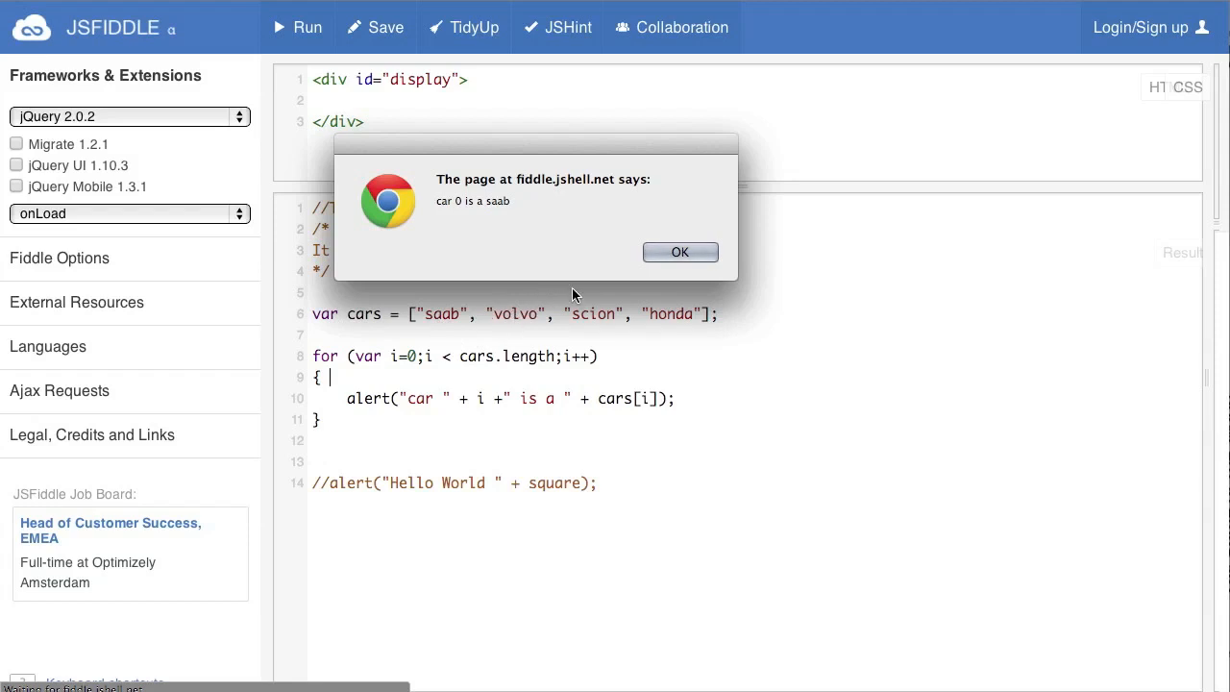
{"action": "left_click", "coordinate": [680, 252]}
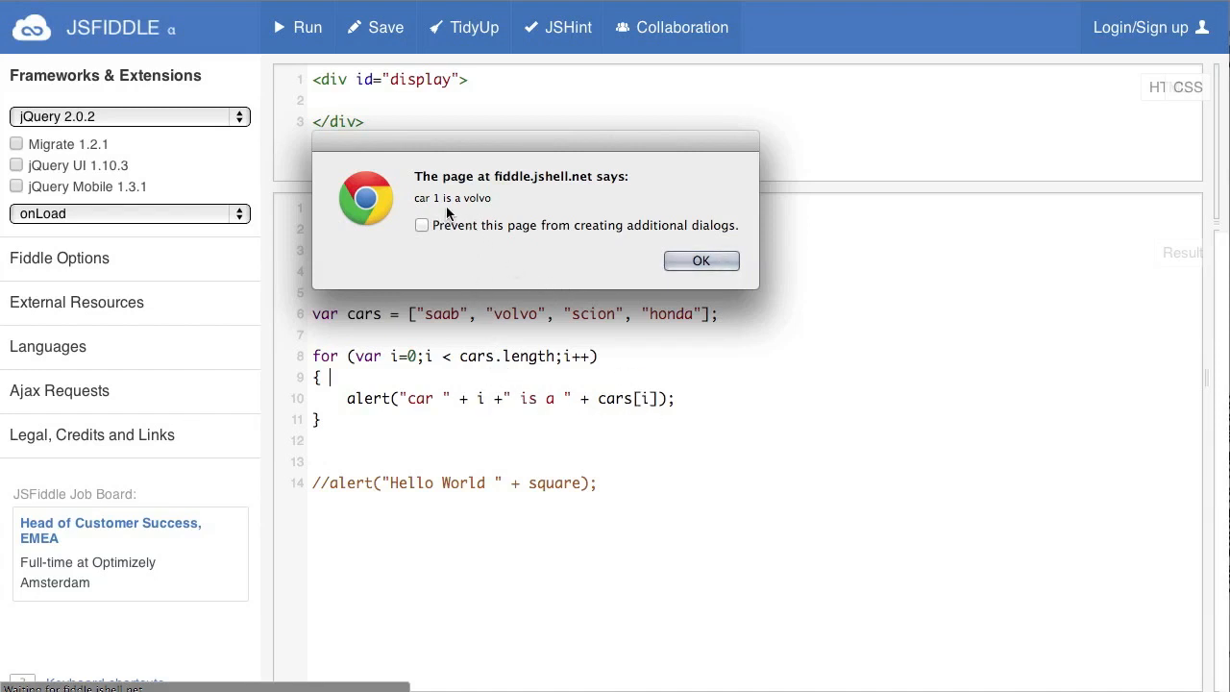
{"action": "left_click", "coordinate": [701, 262]}
{"action": "left_click", "coordinate": [702, 261]}
{"action": "left_click", "coordinate": [701, 261]}
{"action": "type", "text": "var i = 0;"}
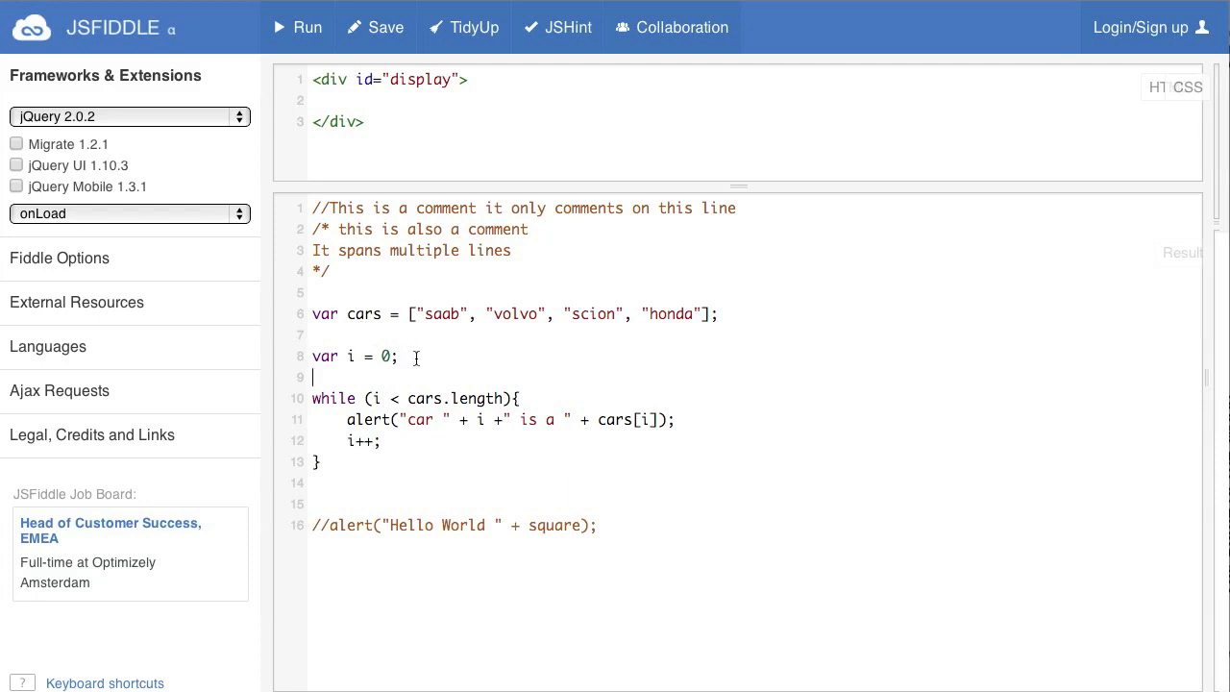
- Highlight the counter var i = 0; and the four car names in the array to explain them
{"action": "left_click_drag", "start_coordinate": [400, 356], "coordinate": [298, 357]}
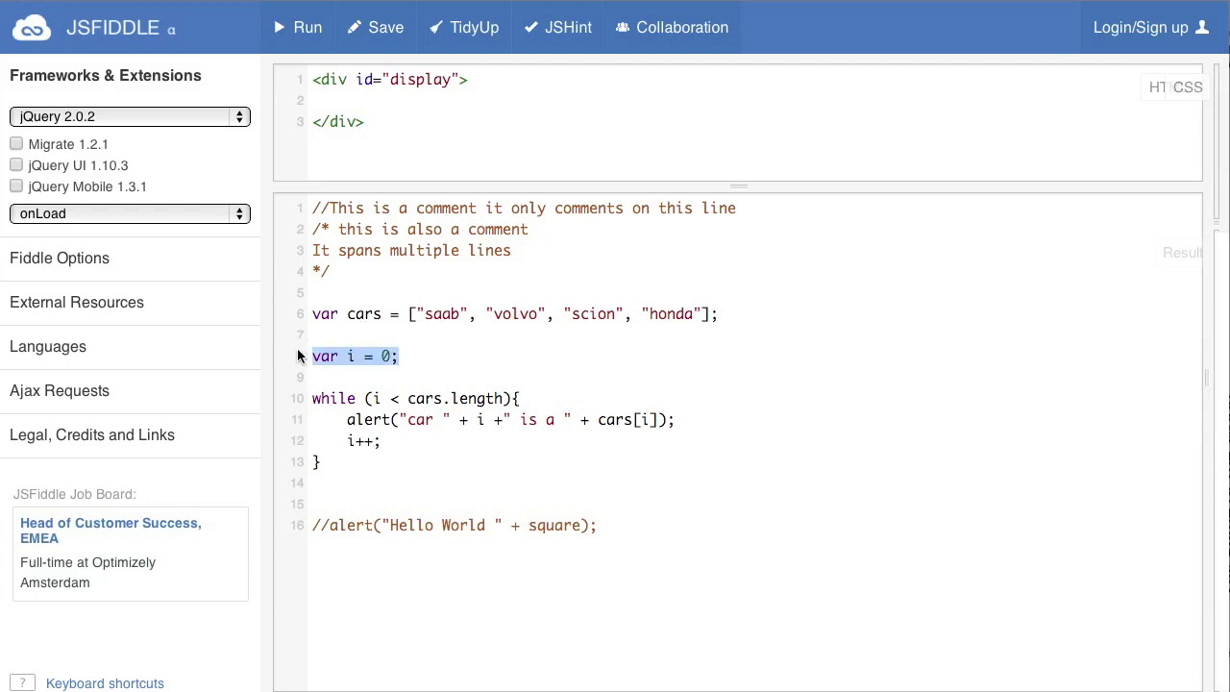
{"action": "left_click", "coordinate": [427, 374]}
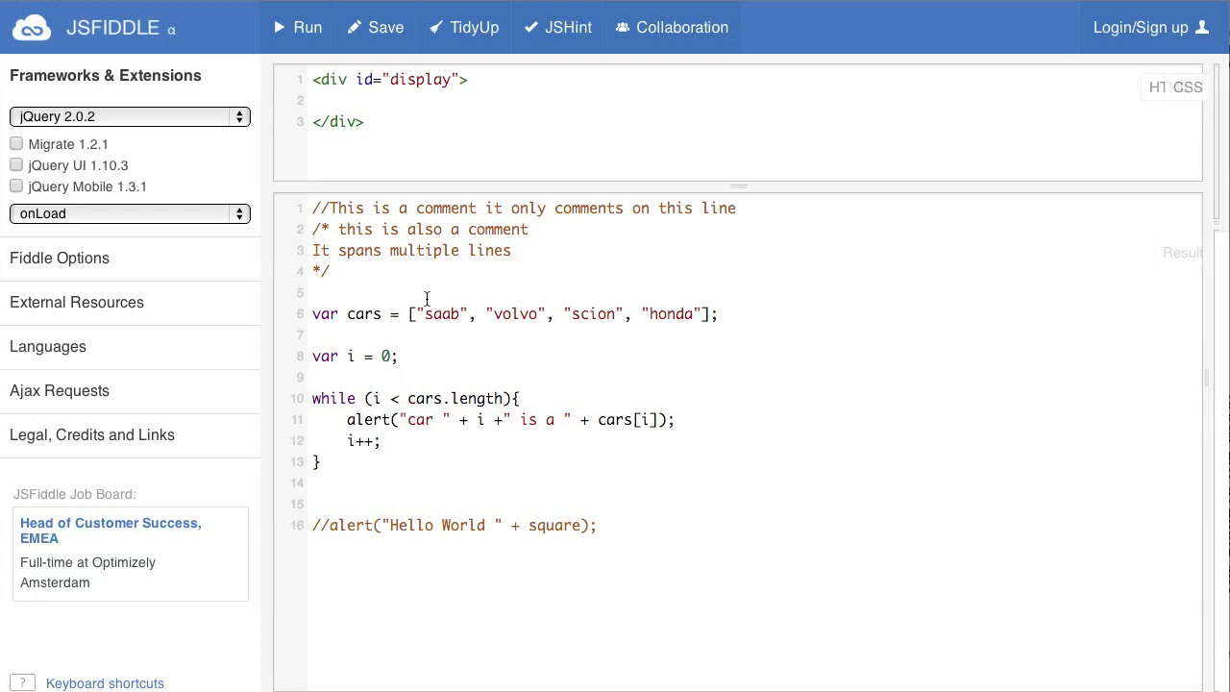
{"action": "left_click_drag", "start_coordinate": [417, 314], "coordinate": [702, 314]}
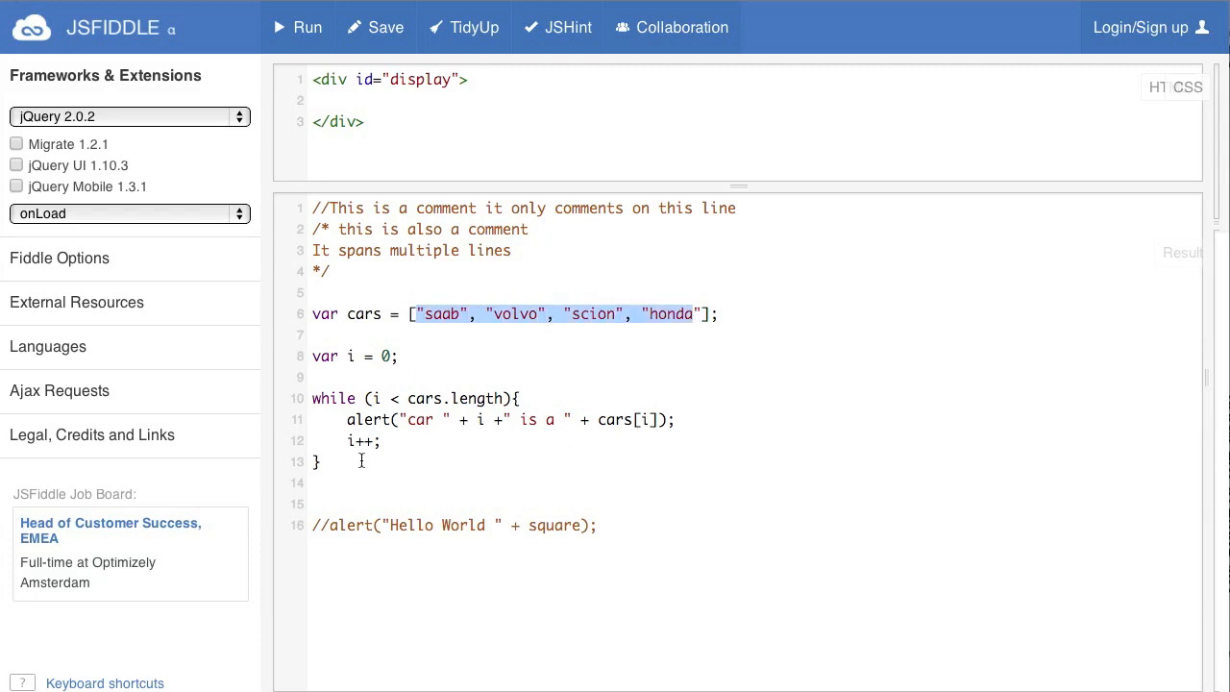
{"action": "left_click", "coordinate": [379, 417]}
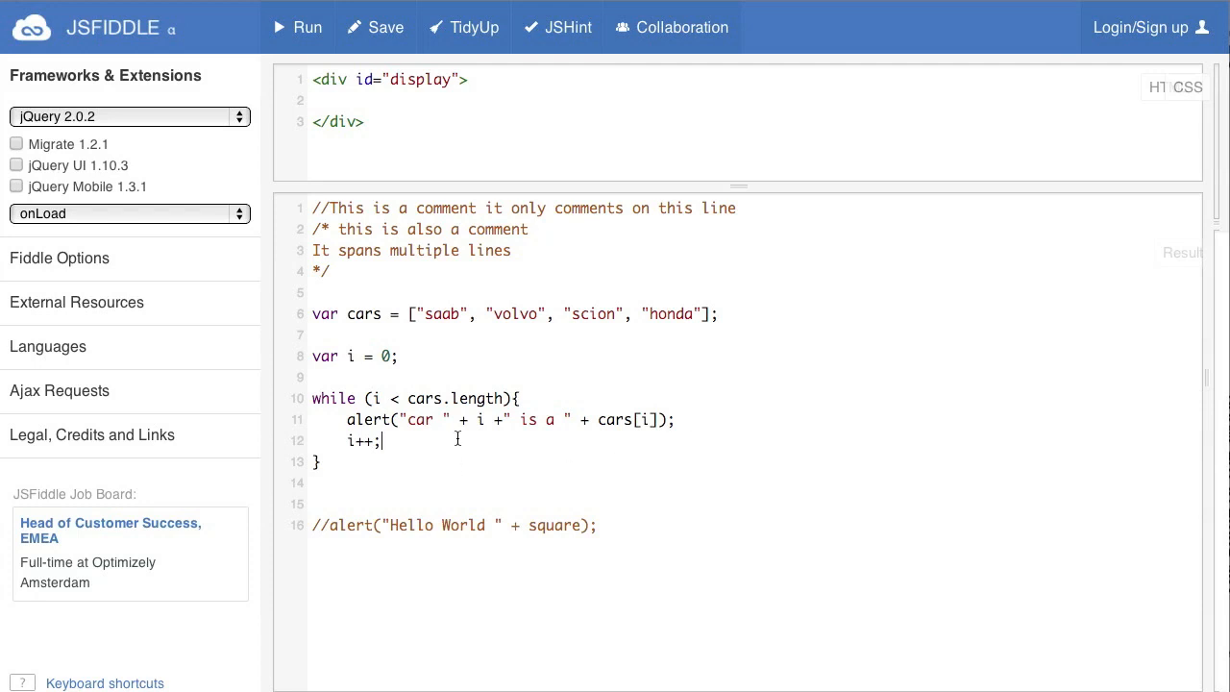
- Run the while loop, dismiss the car 0 to car 3 alerts, then select the cars array line
{"action": "key", "text": "ctrl+Return"}
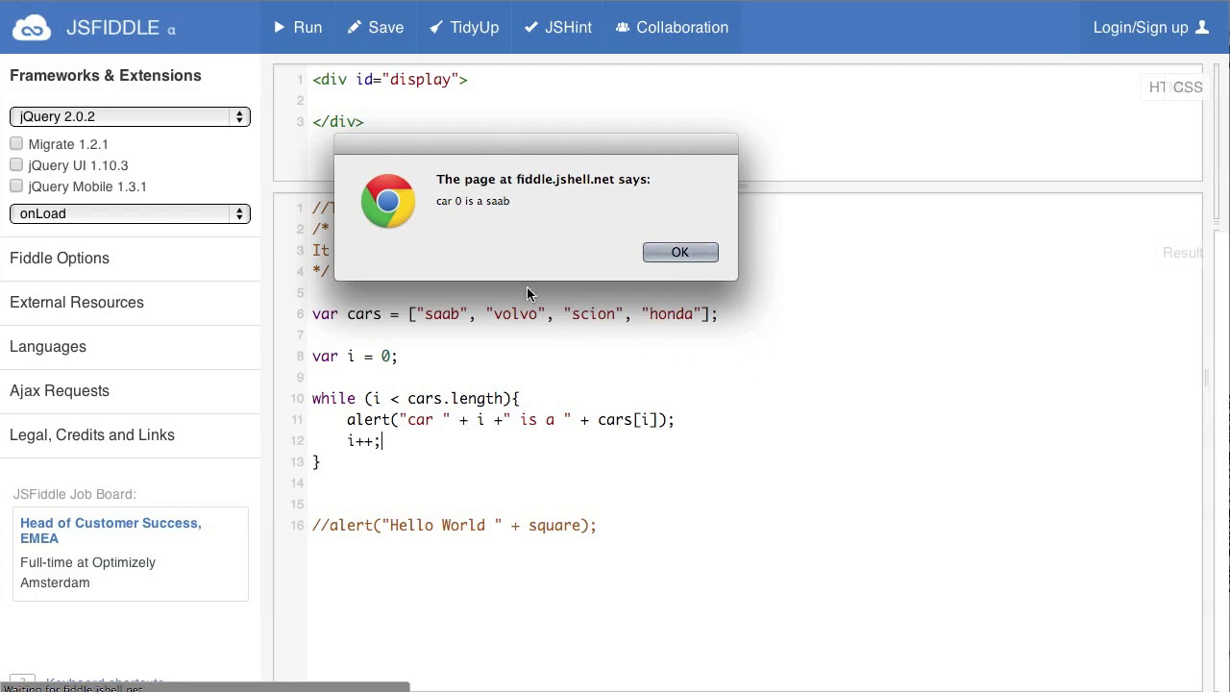
{"action": "left_click", "coordinate": [675, 254]}
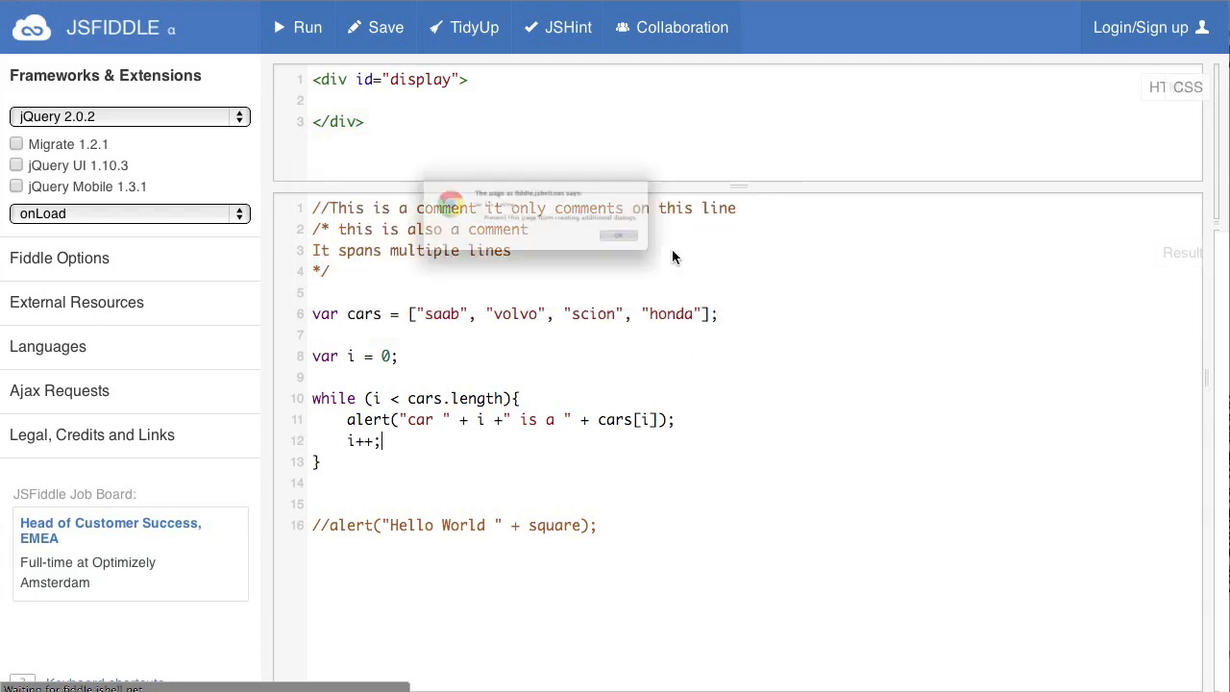
{"action": "left_click", "coordinate": [692, 257]}
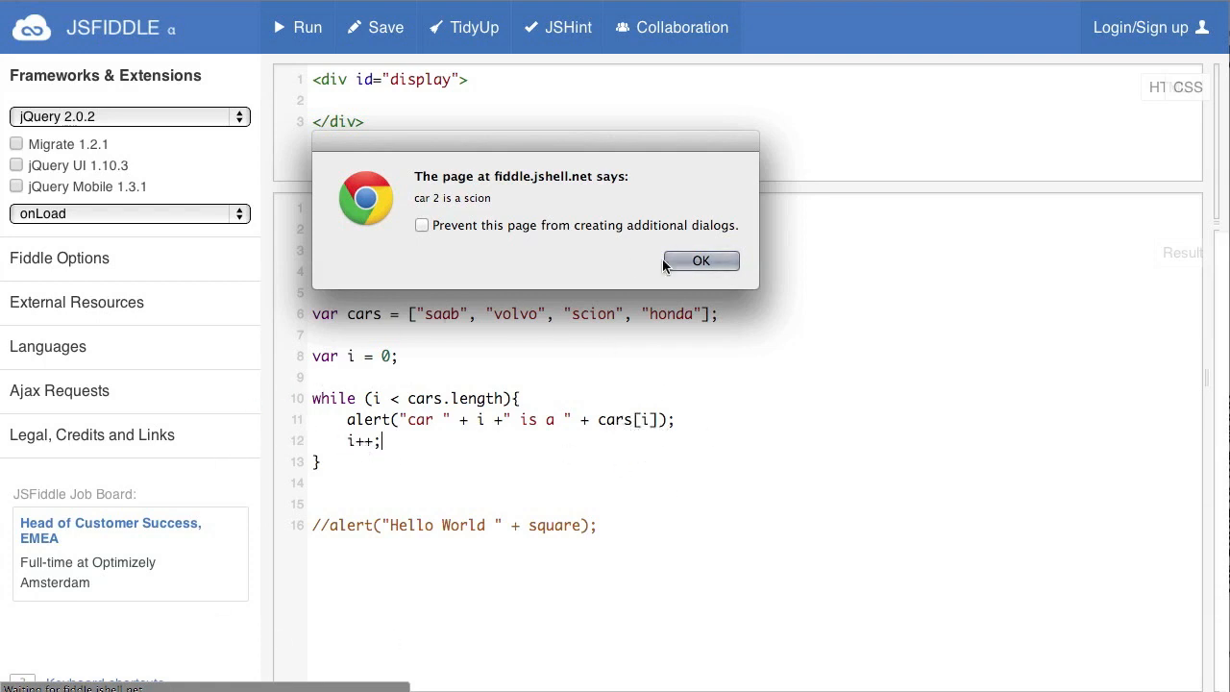
{"action": "left_click", "coordinate": [700, 262]}
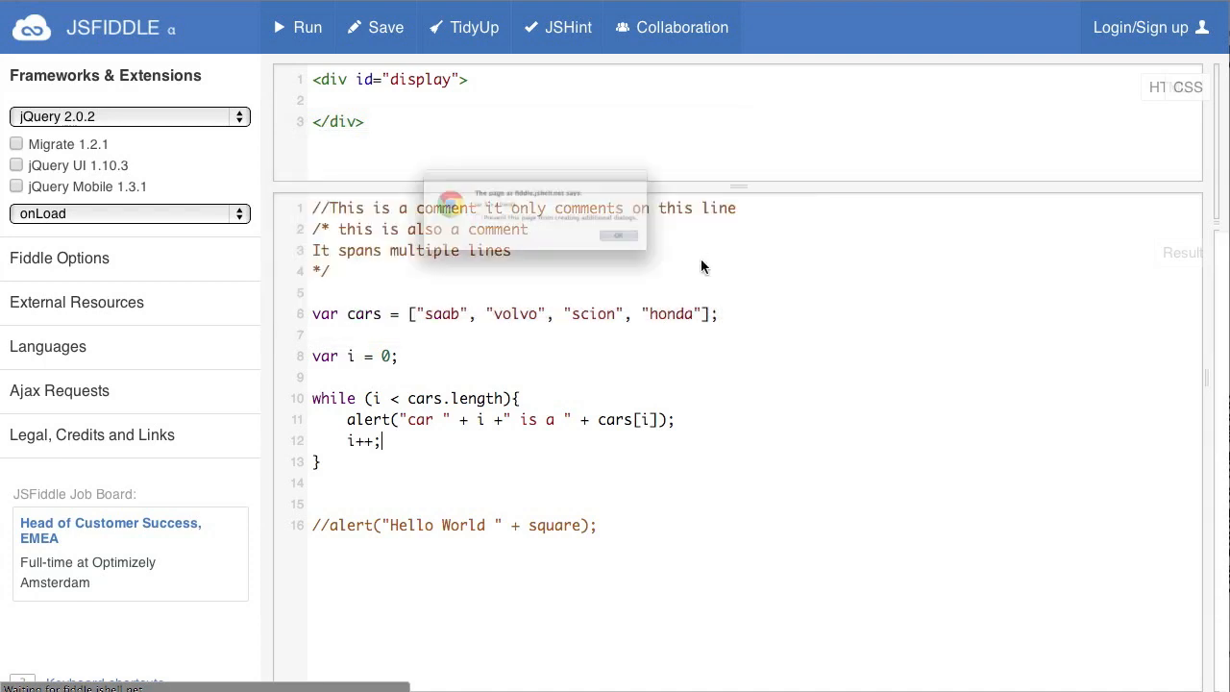
{"action": "left_click", "coordinate": [700, 263]}
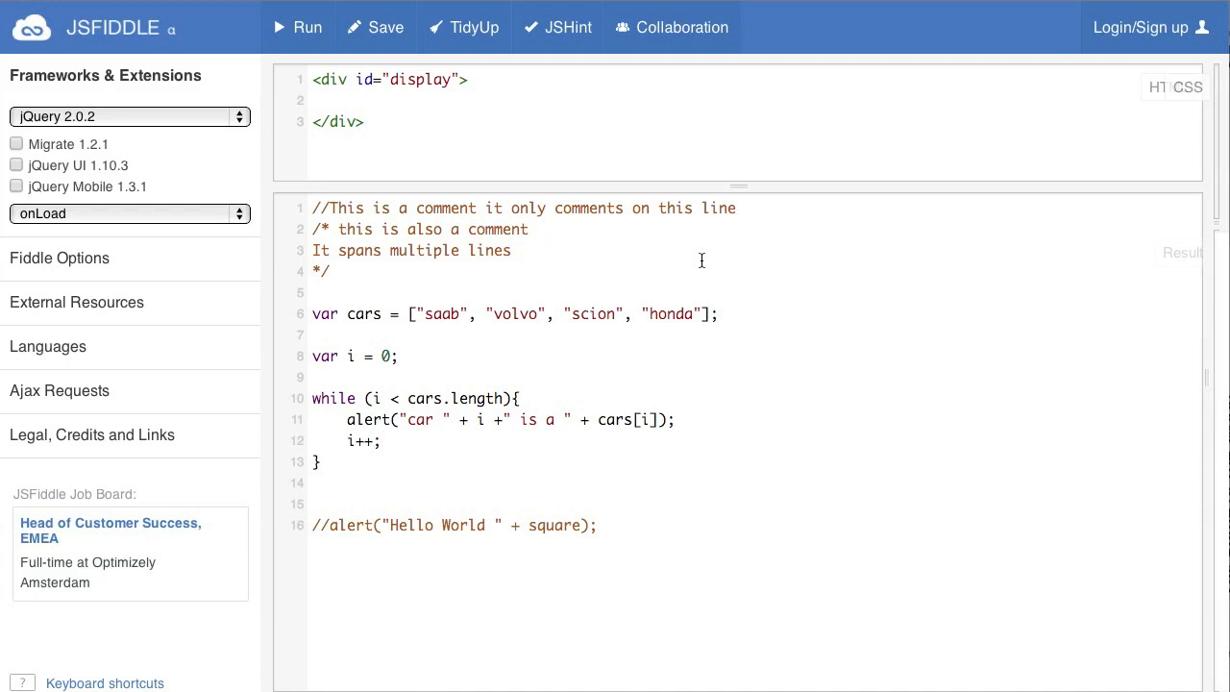
{"action": "left_click_drag", "start_coordinate": [743, 317], "coordinate": [309, 315]}
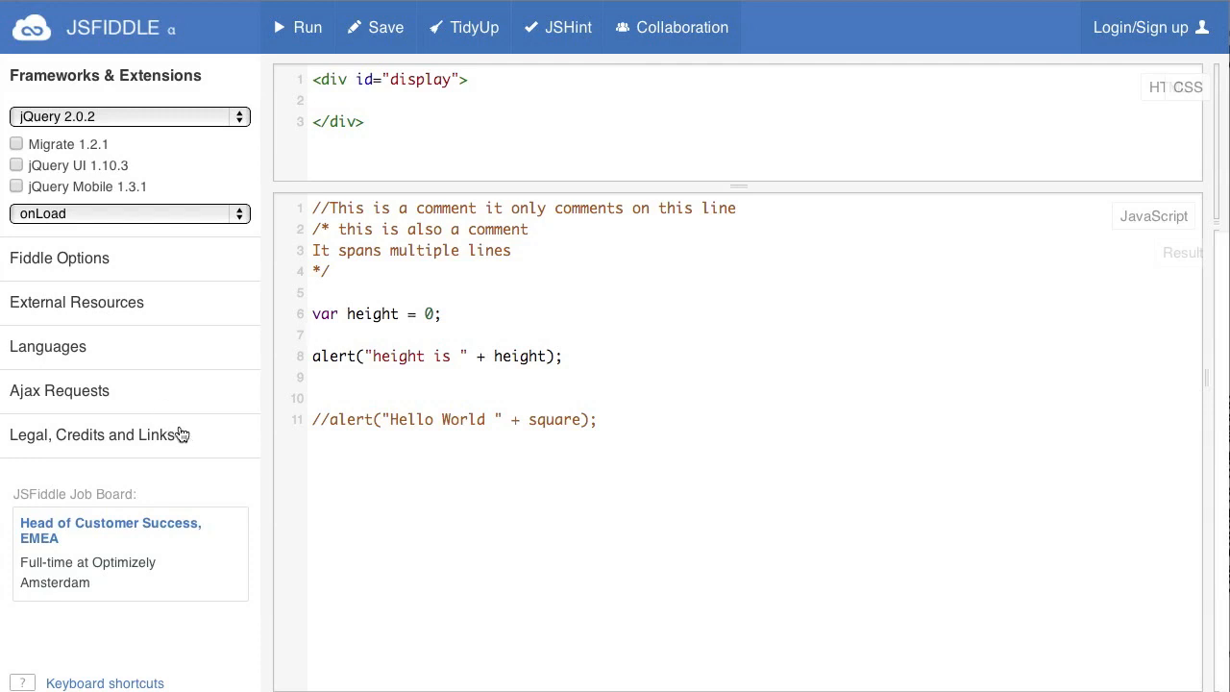
- Point out the value 0 in var height = 0 and run it, dismissing the height is 0 alert
{"action": "double_click", "coordinate": [431, 314]}
{"action": "left_click", "coordinate": [468, 341]}
{"action": "key", "text": "ctrl+Return"}
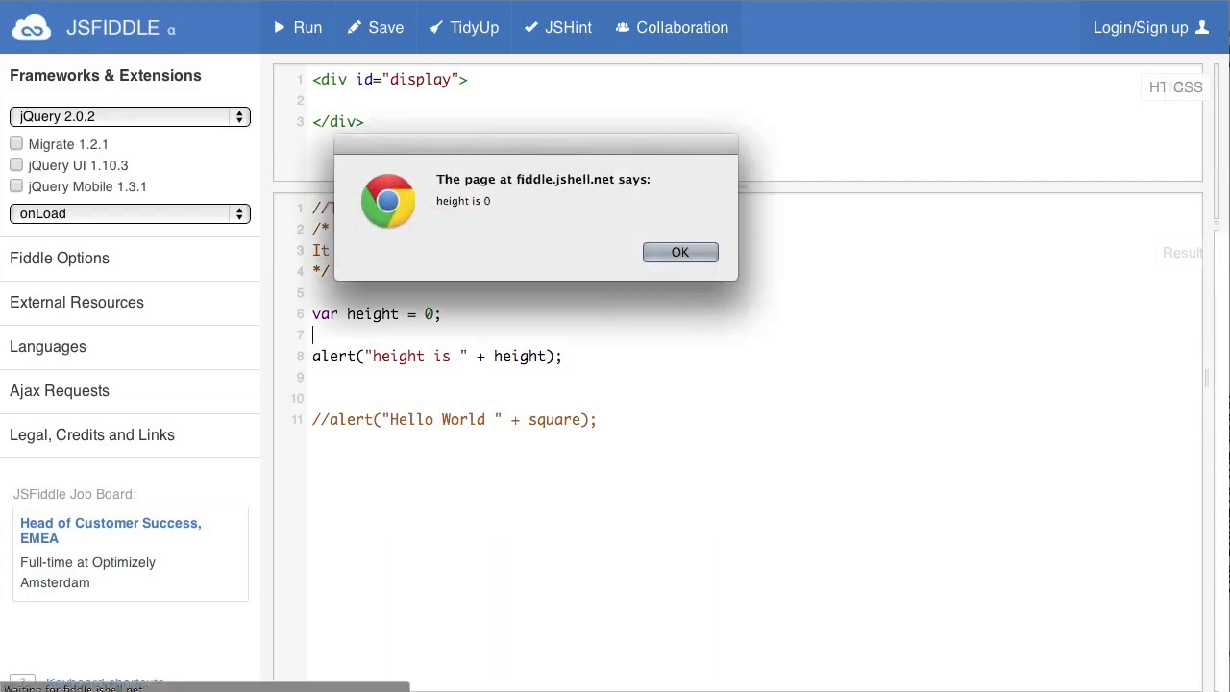
{"action": "left_click", "coordinate": [680, 252]}
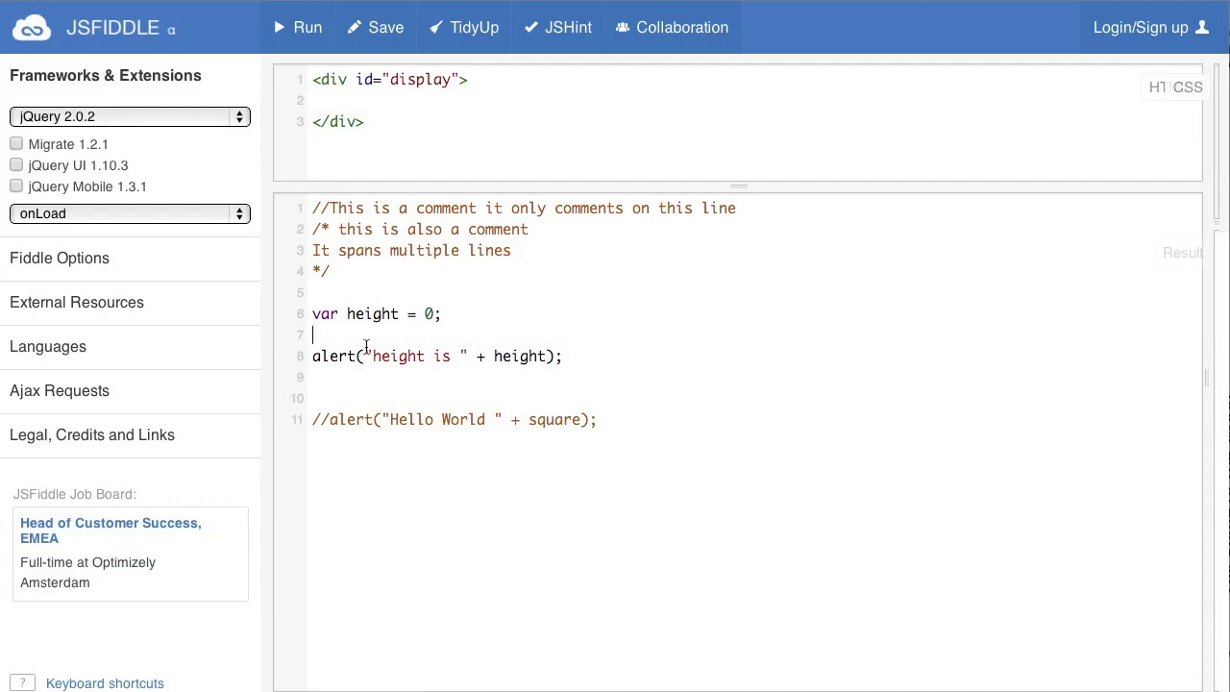
- Highlight the "height is " + height alert message, then add a blank line after it
{"action": "left_click_drag", "start_coordinate": [312, 356], "coordinate": [467, 355]}
{"action": "left_click", "coordinate": [480, 375]}
{"action": "double_click", "coordinate": [527, 357]}
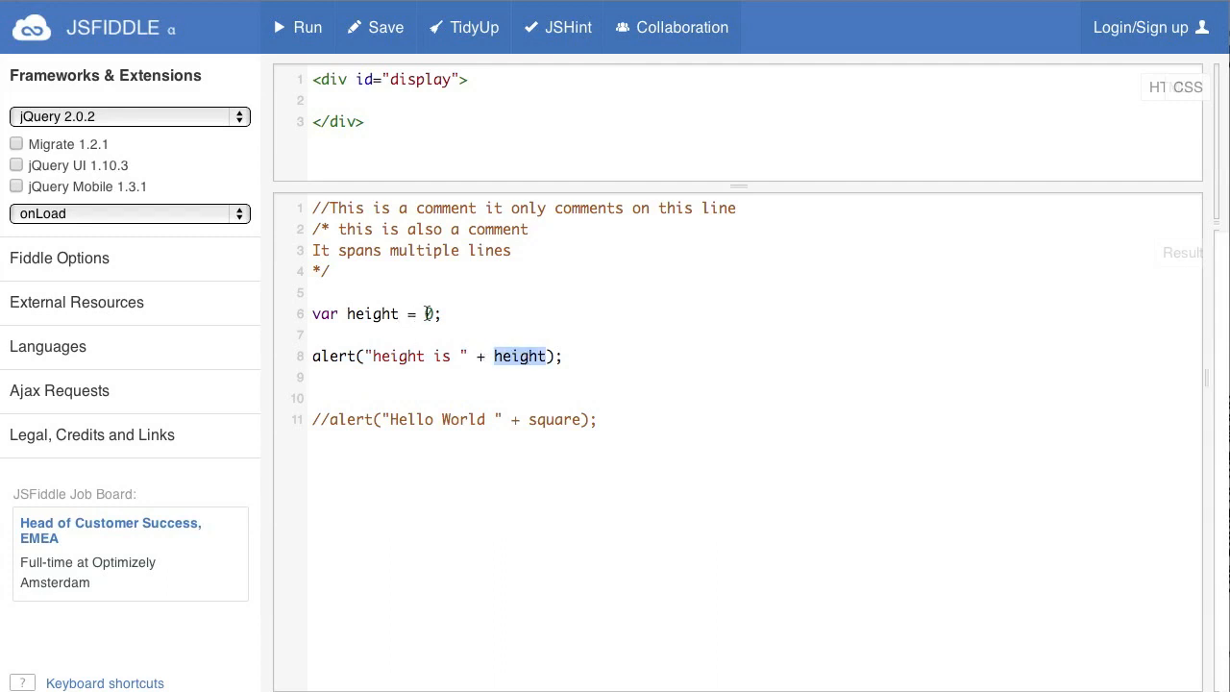
{"action": "left_click", "coordinate": [427, 313]}
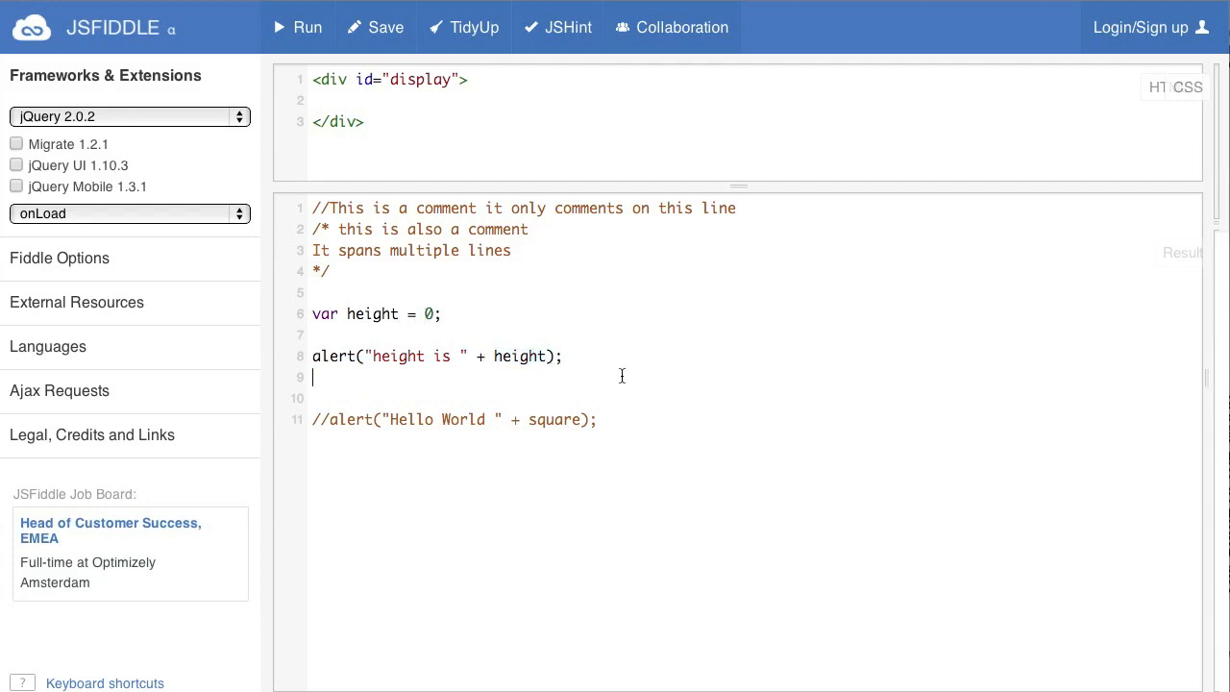
{"action": "key", "text": "Return"}
{"action": "key", "text": "Return"}
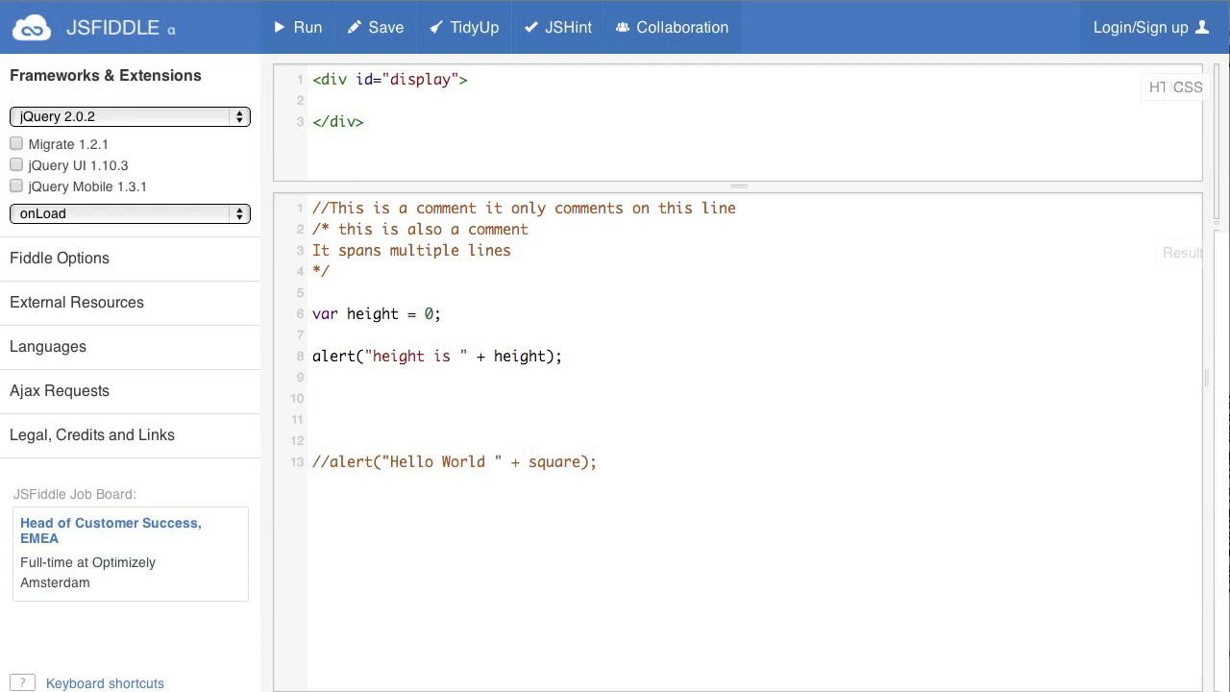
{"action": "type", "text": "height = 2"}
{"action": "type", "text": "3;"}
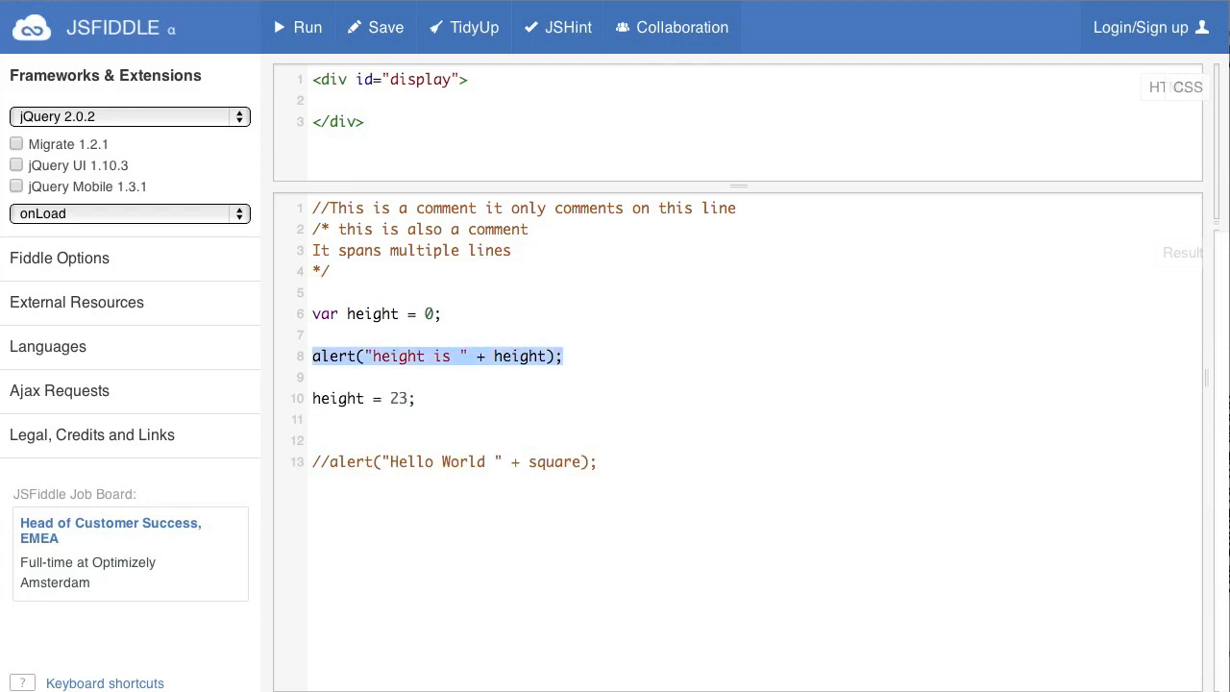
- Paste a second alert below height = 23; and run, dismissing height is 0 then height is 23
{"action": "key", "text": "Down"}
{"action": "key", "text": "Return"}
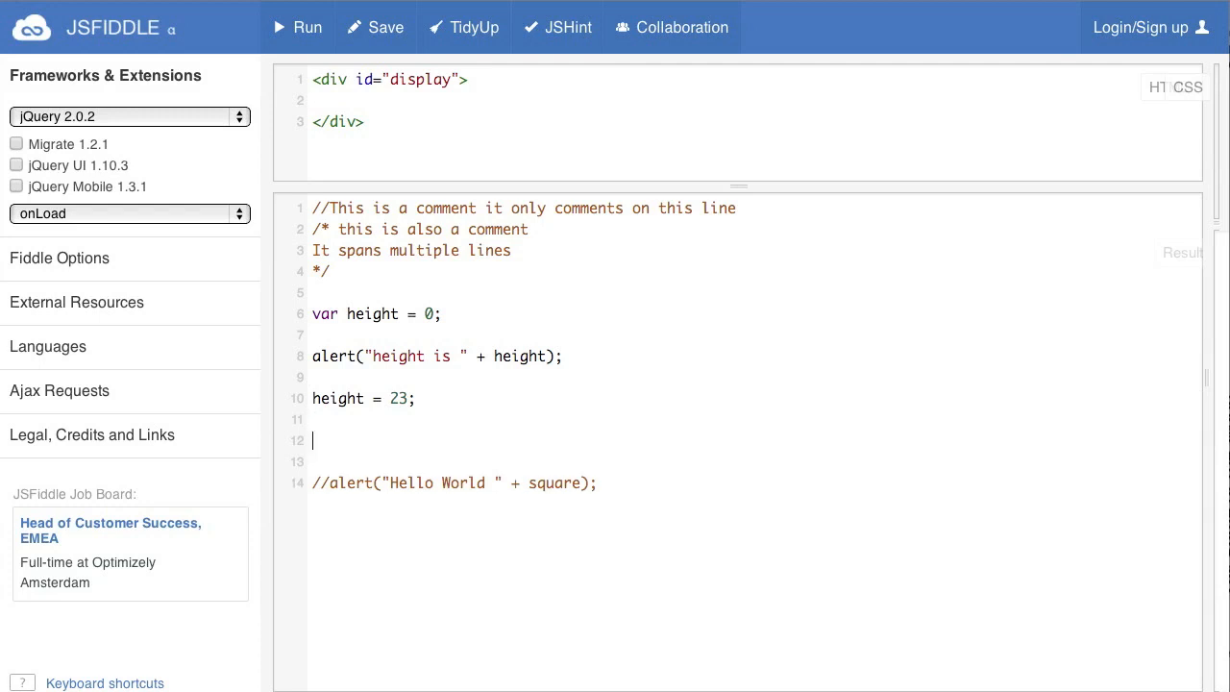
{"action": "type", "text": "alert(\"height is \" + height);"}
{"action": "key", "text": "ctrl+Return"}
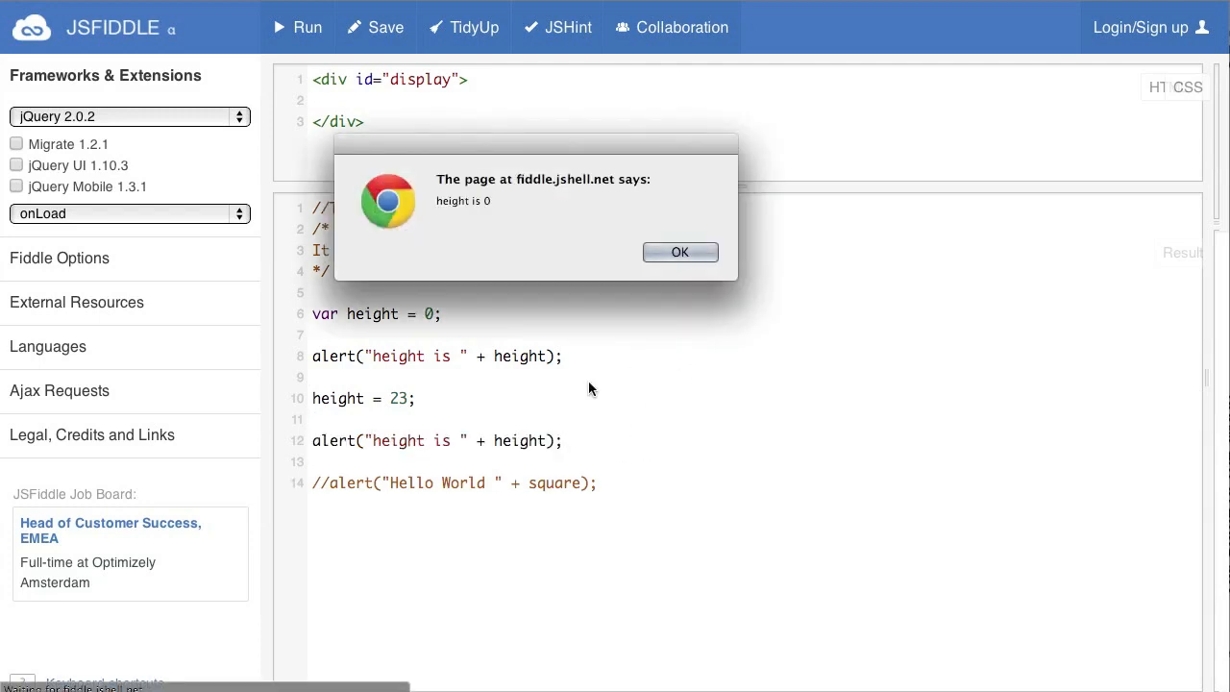
{"action": "left_click", "coordinate": [679, 252]}
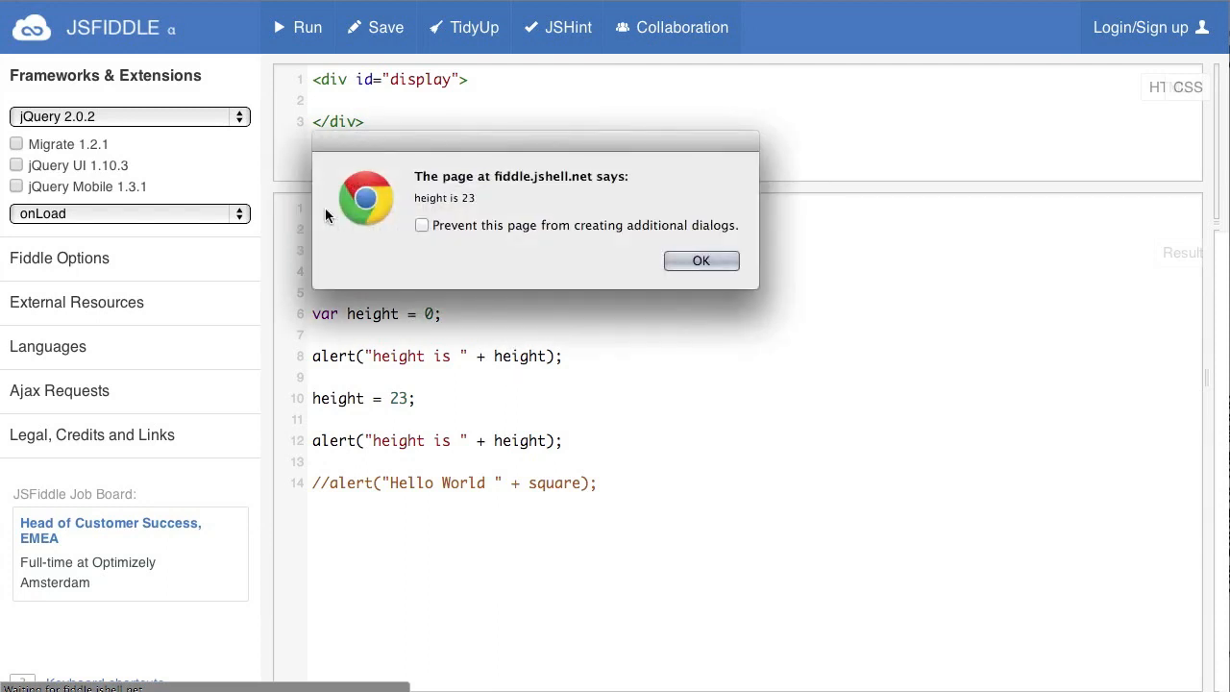
{"action": "left_click", "coordinate": [701, 260]}
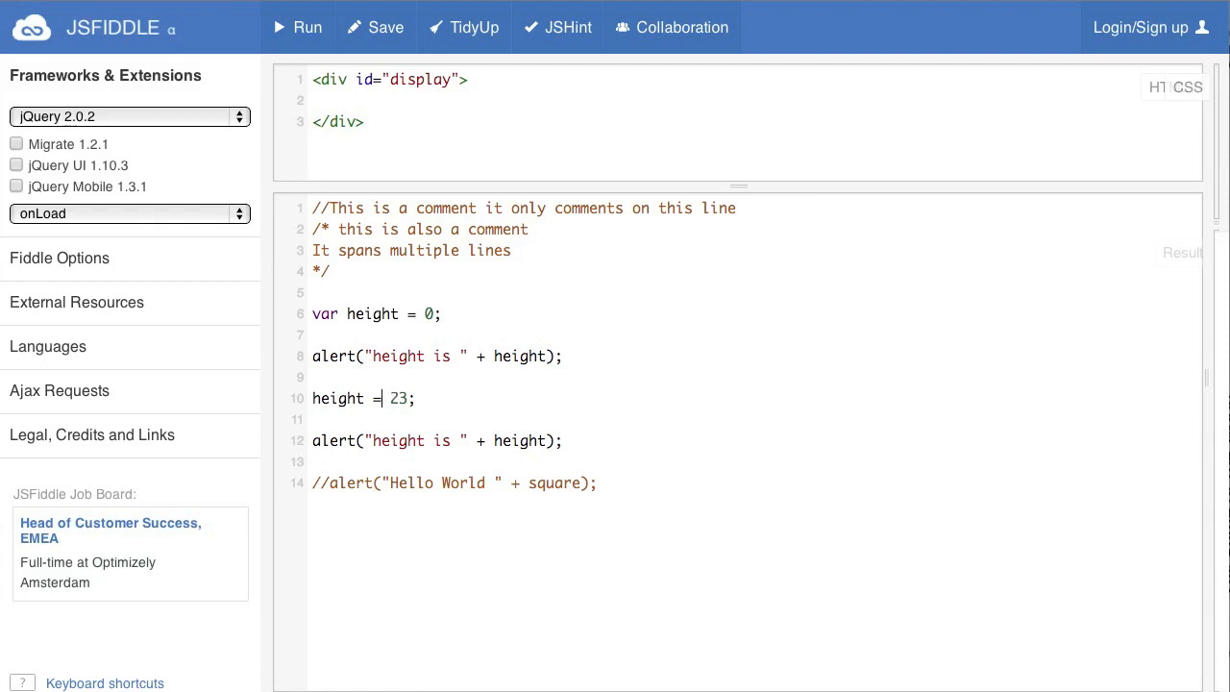
{"action": "type", "text": "="}
- Run the == version and dismiss the two height is 0 alerts
{"action": "key", "text": "ctrl+Return"}
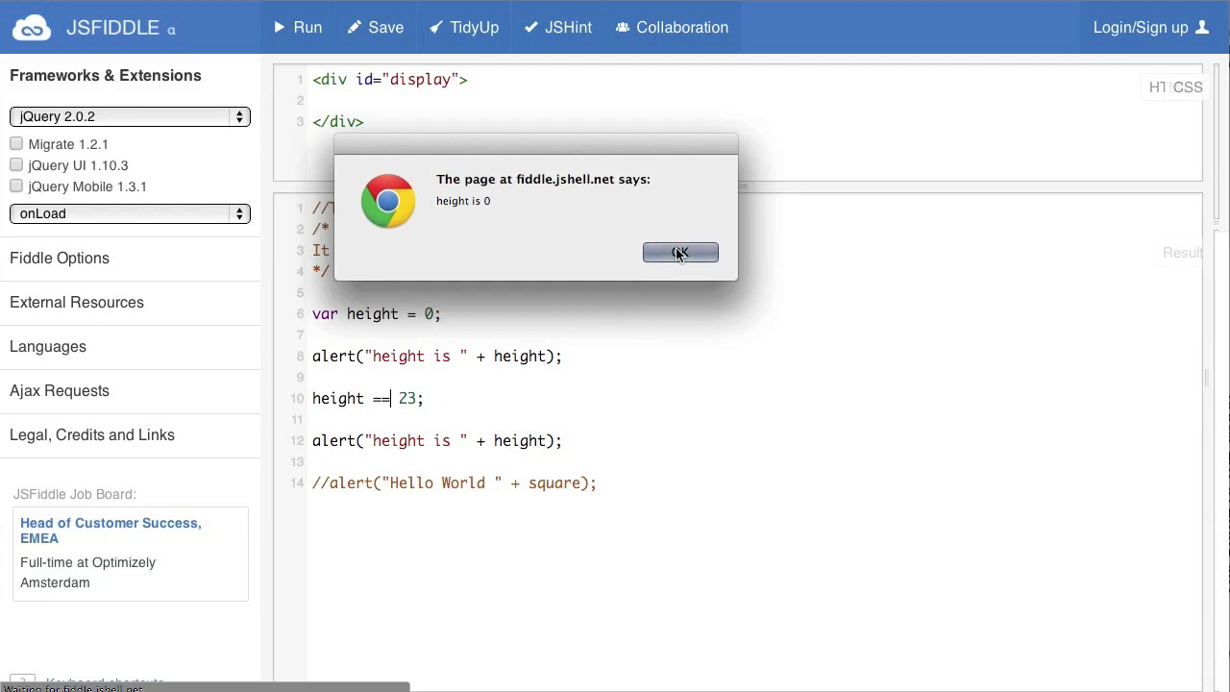
{"action": "left_click", "coordinate": [701, 260]}
{"action": "left_click", "coordinate": [700, 261]}
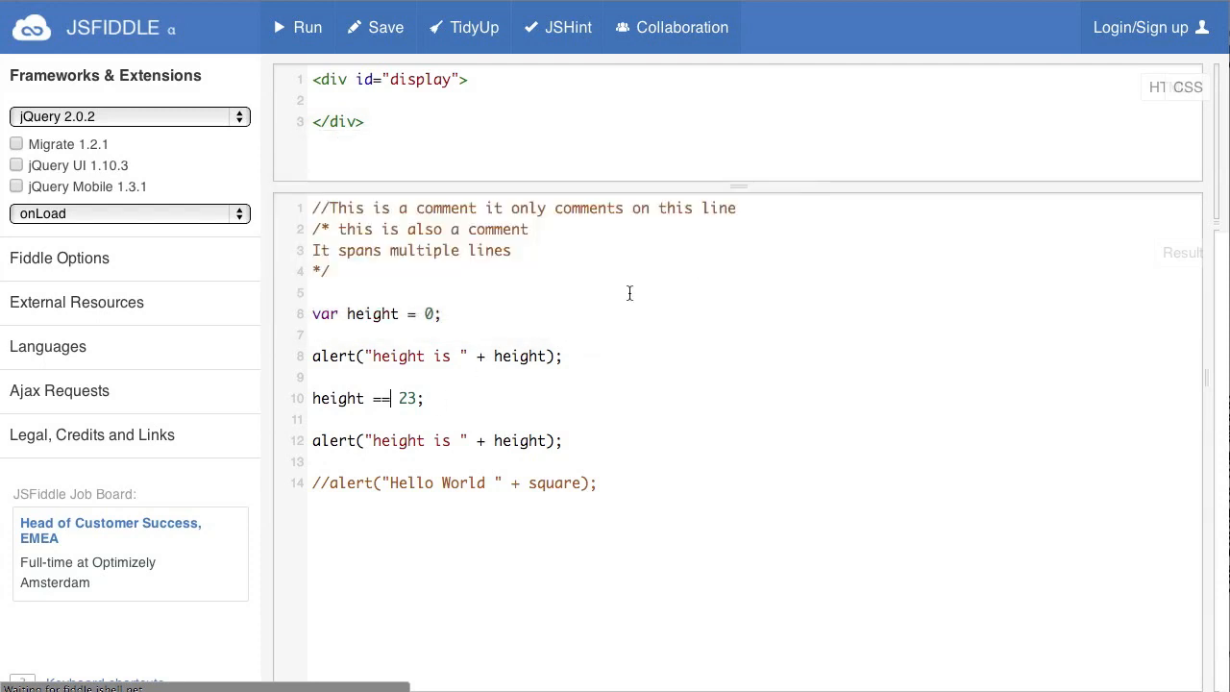
- Replace 23 with the string "Five", run, and dismiss height is 0 then height is Five
{"action": "double_click", "coordinate": [405, 398]}
{"action": "type", "text": "\""}
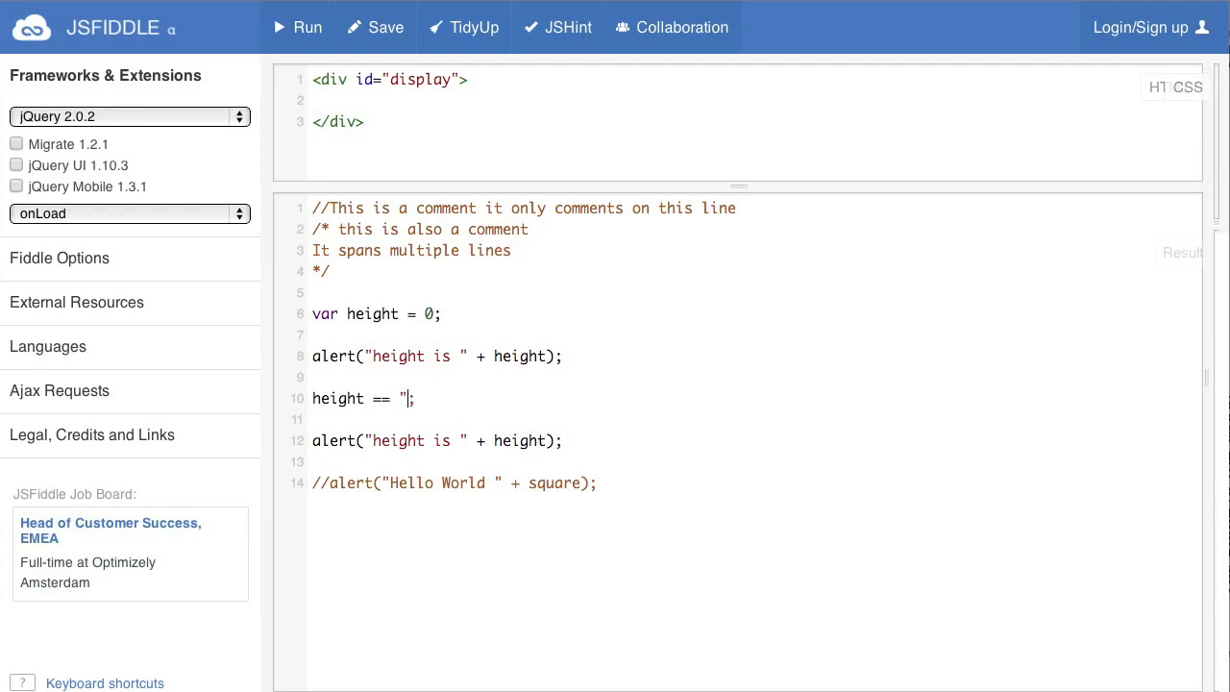
{"action": "key", "text": "BackSpace"}
{"action": "type", "text": "Five\""}
{"action": "key", "text": "ctrl+Return"}
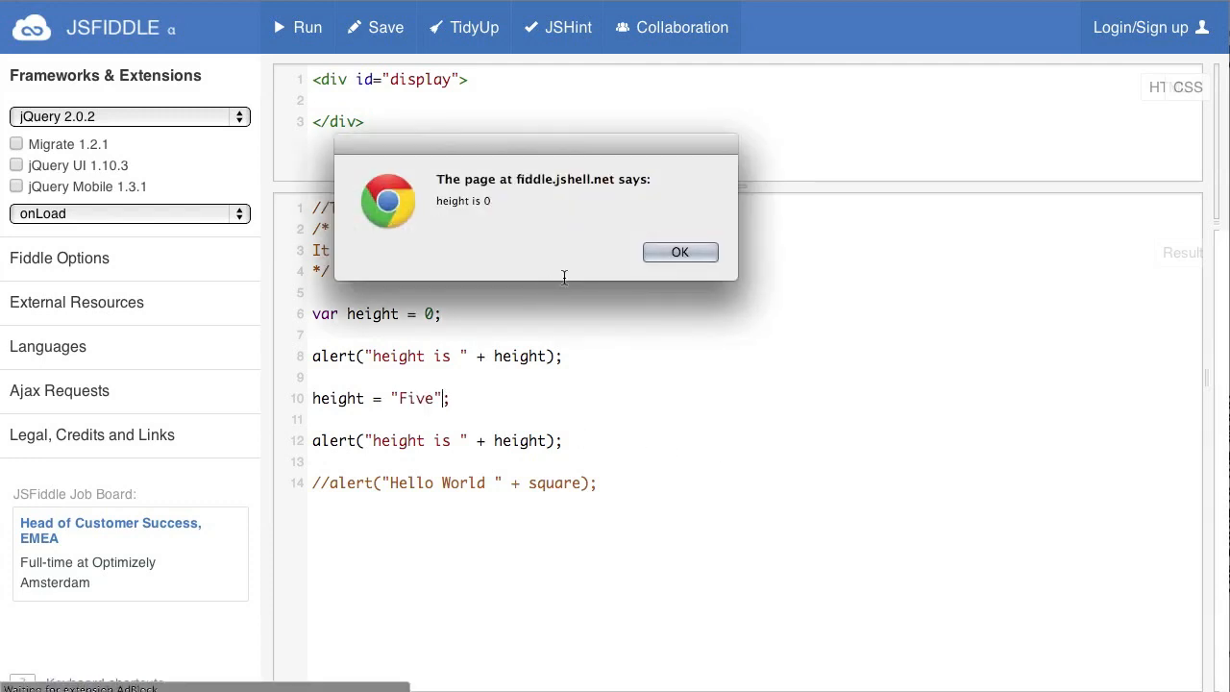
{"action": "left_click", "coordinate": [679, 252]}
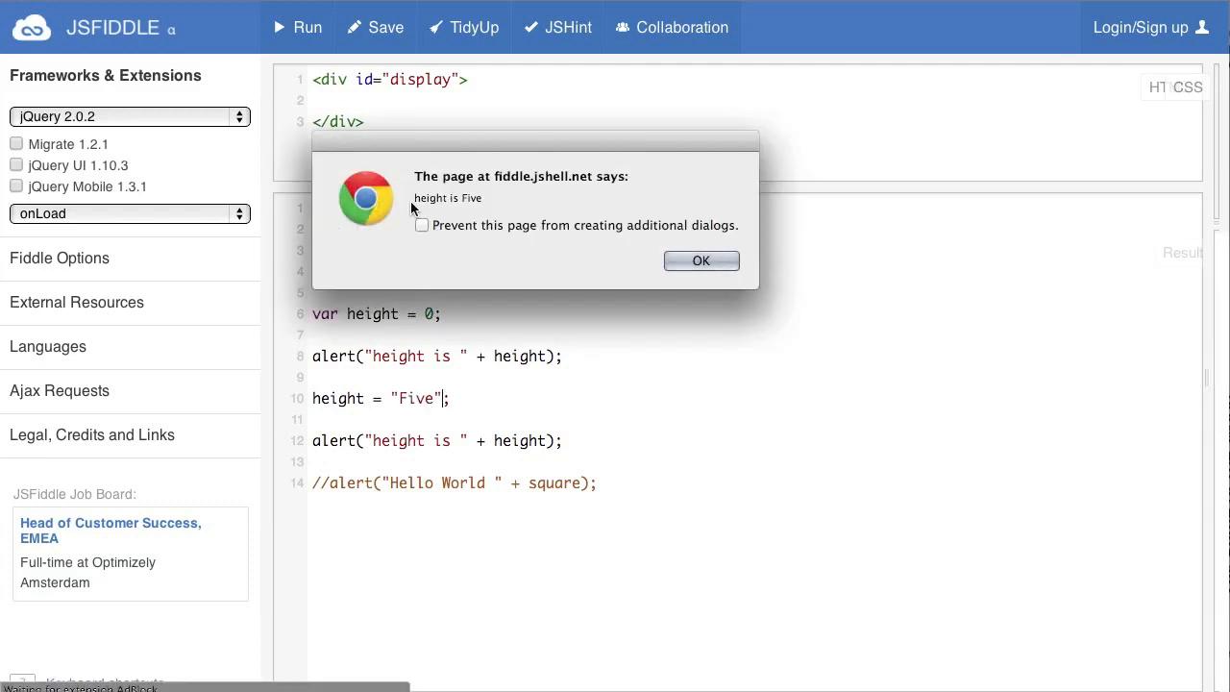
{"action": "left_click", "coordinate": [701, 262]}
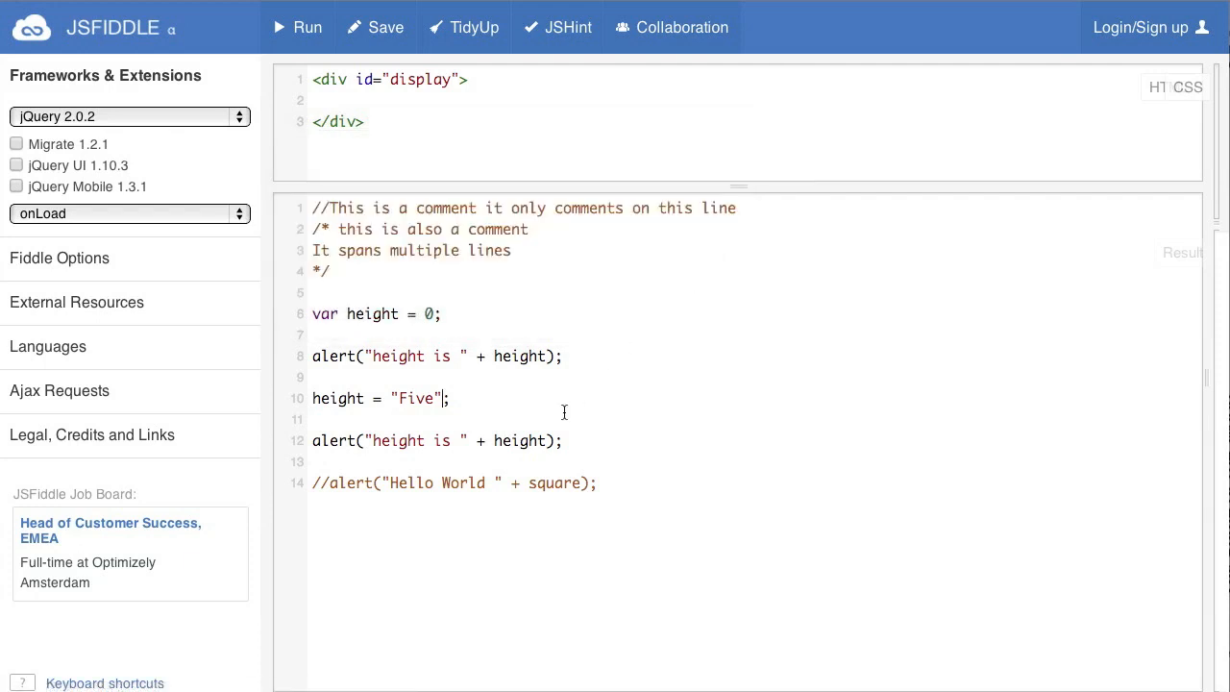
- Clear the reassignment on line 10, run the script and dismiss both height alerts
{"action": "key", "text": "shift+Home"}
{"action": "key", "text": "BackSpace"}
{"action": "type", "text": "h"}
{"action": "type", "text": "eight"}
{"action": "key", "text": "ctrl+Return"}
{"action": "left_click", "coordinate": [675, 252]}
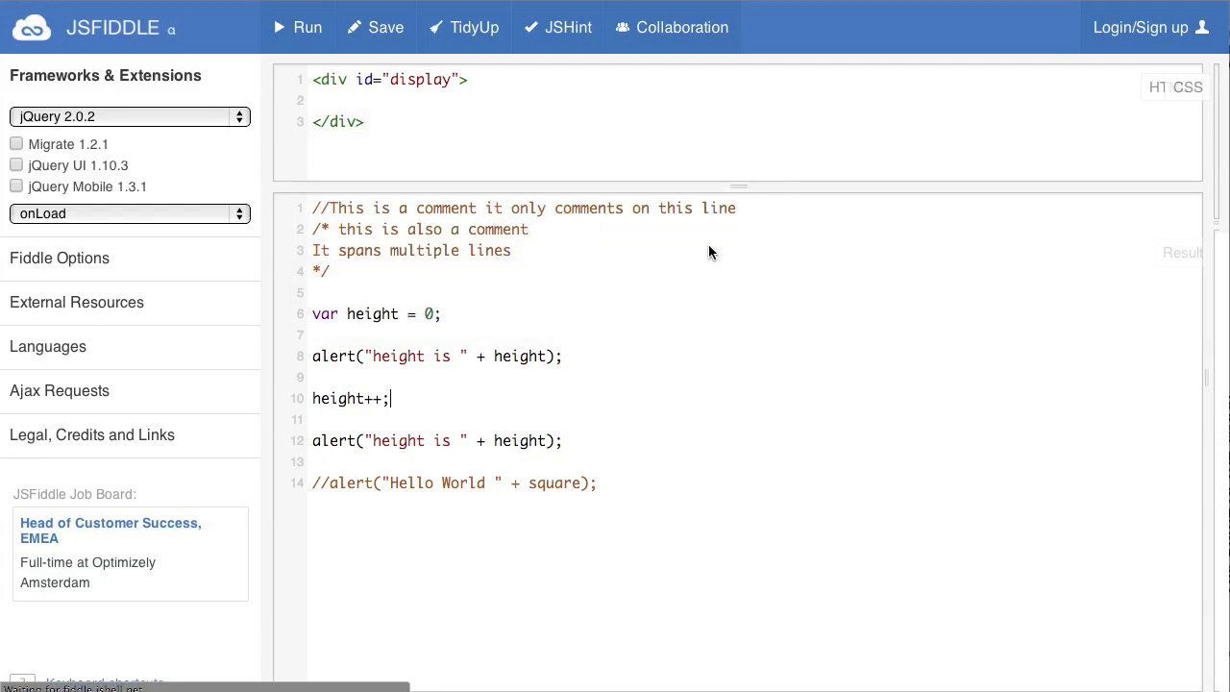
{"action": "left_click", "coordinate": [711, 260]}
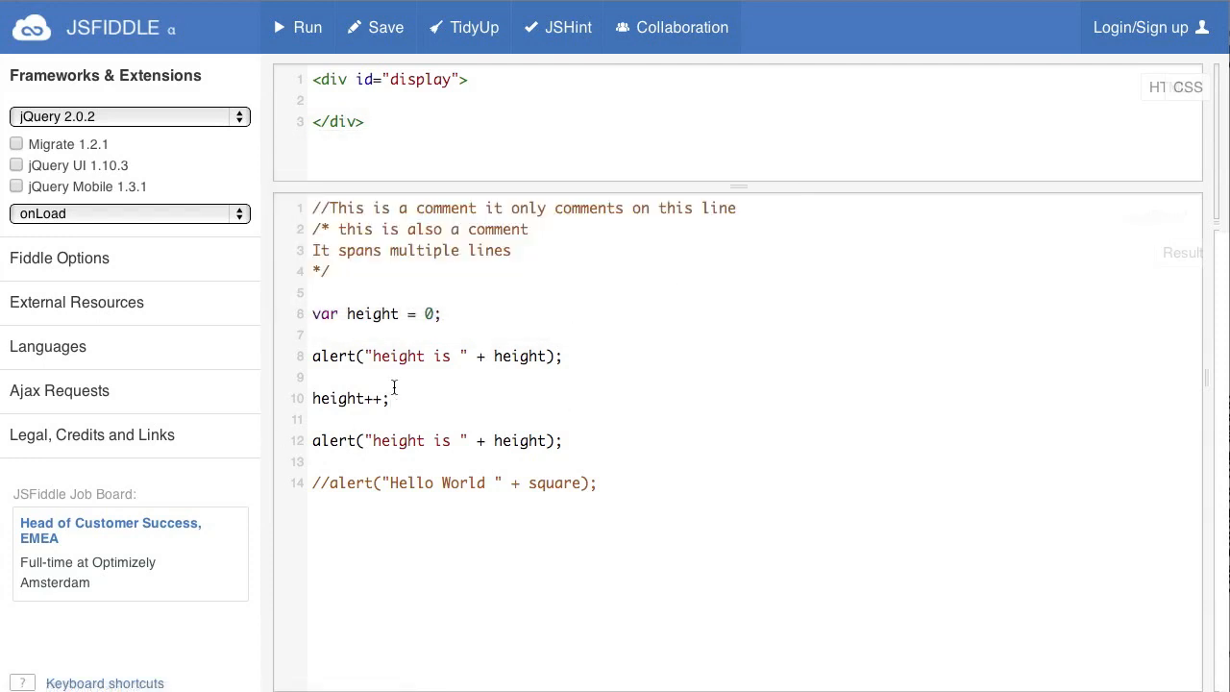
- Replace height++; with height = height + 57; and run, dismissing height is 0 then height is 57
{"action": "left_click_drag", "start_coordinate": [394, 399], "coordinate": [273, 403]}
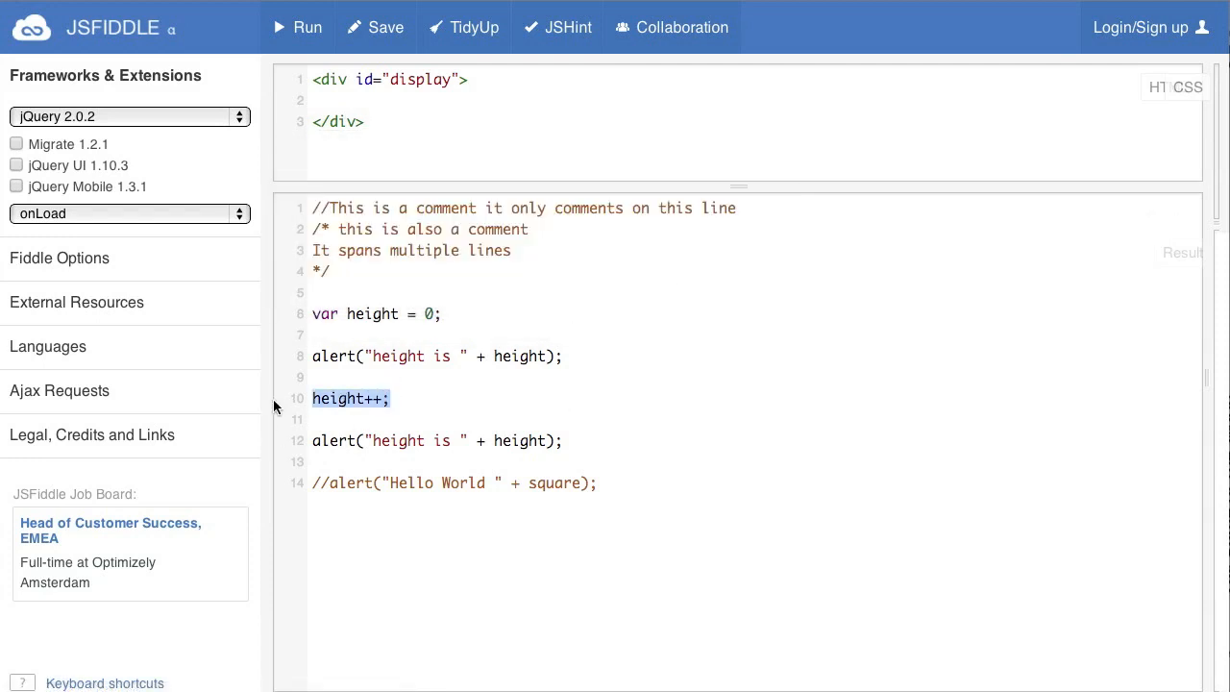
{"action": "type", "text": "height= "}
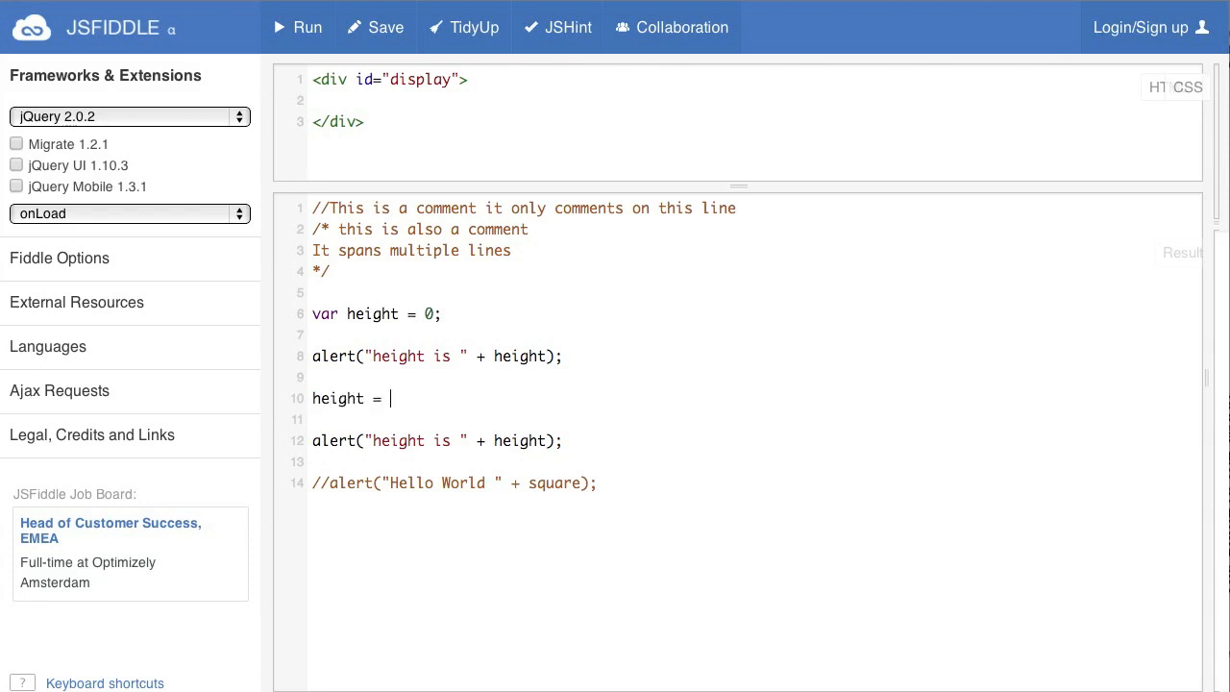
{"action": "type", "text": "height +"}
{"action": "type", "text": "57;"}
{"action": "key", "text": "ctrl+Return"}
{"action": "key", "text": "Return"}
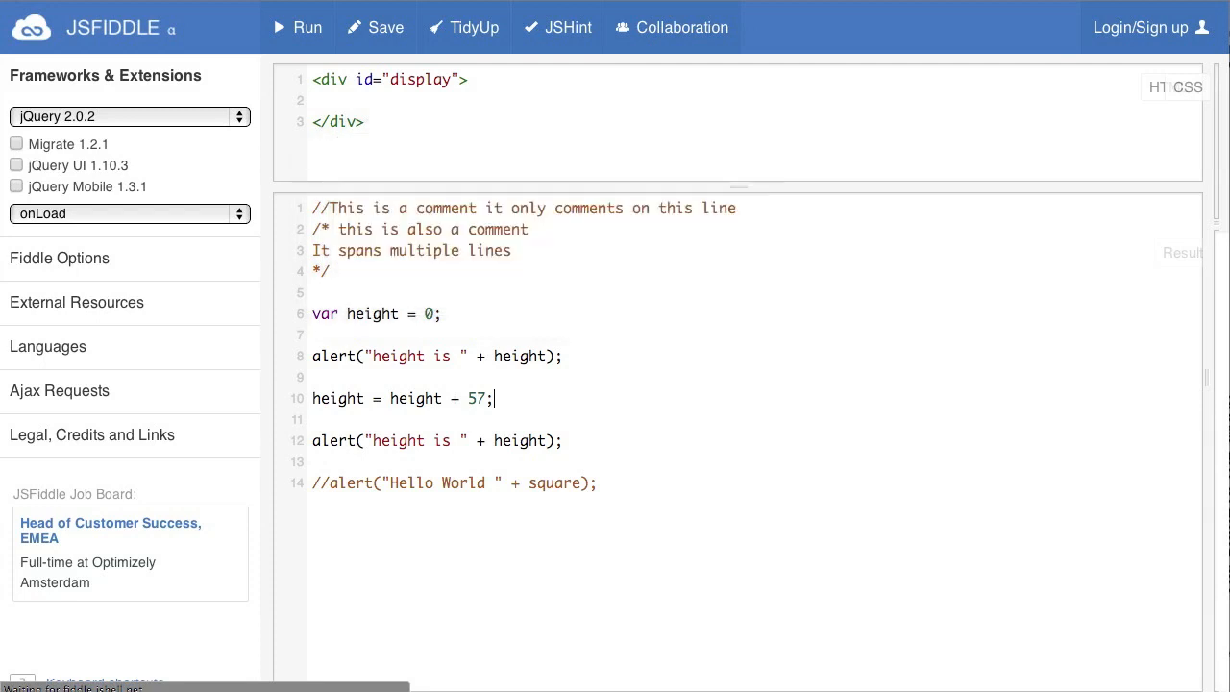
{"action": "key", "text": "Return"}
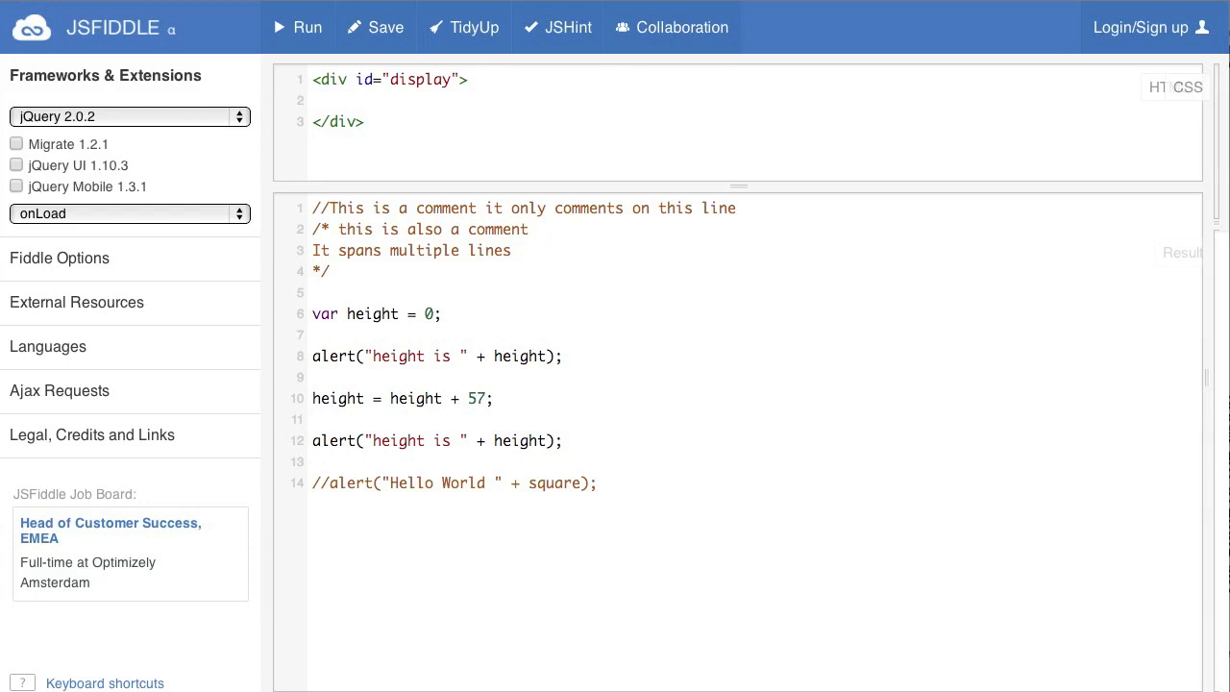
- Add height++; and height--; lines after the +57 assignment, then height = height + 3; below
{"action": "key", "text": "Return"}
{"action": "type", "text": "height"}
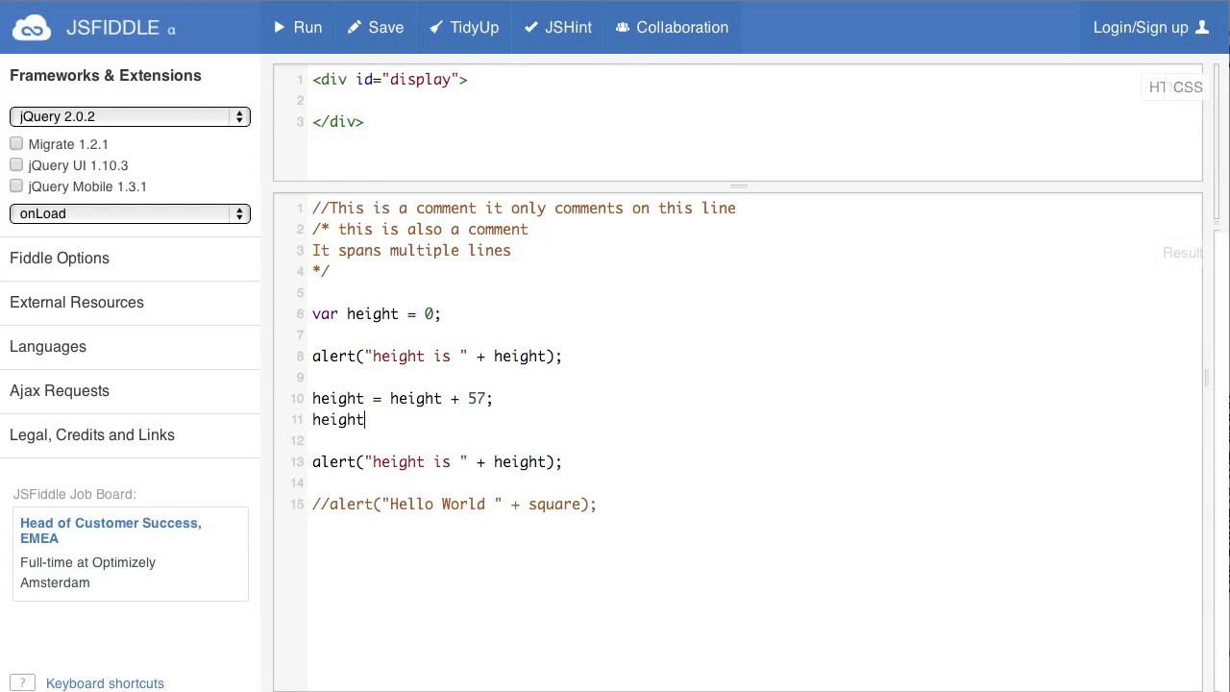
{"action": "type", "text": "++;"}
{"action": "key", "text": "Return"}
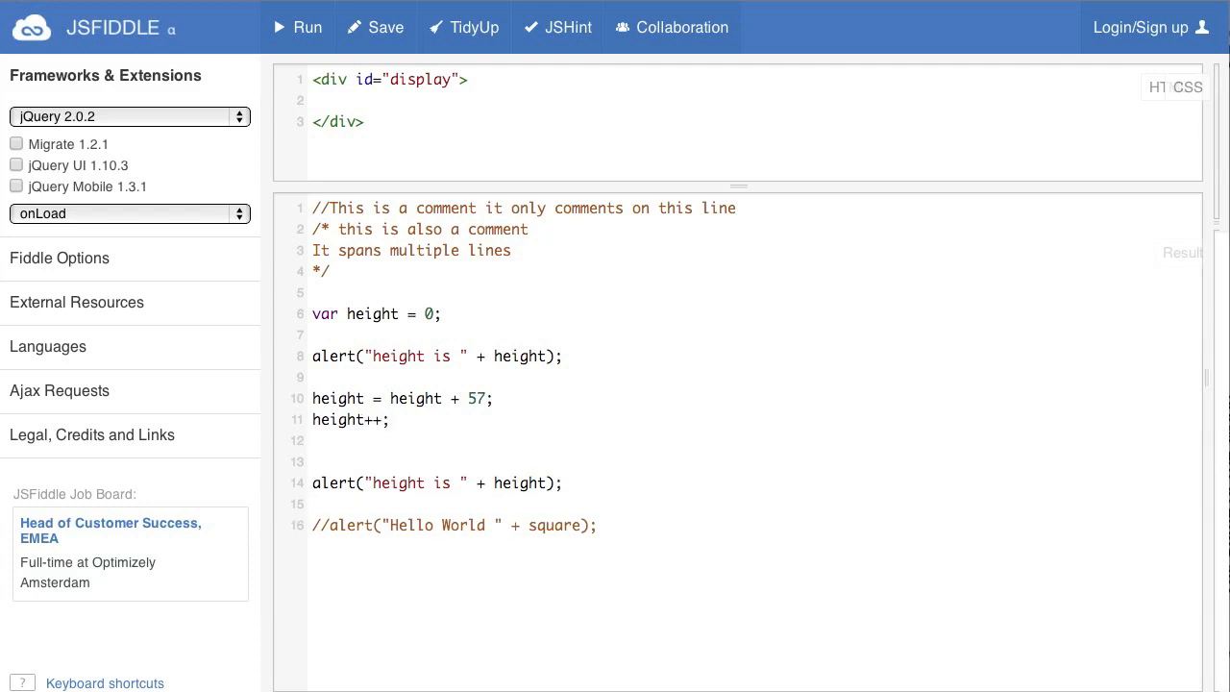
{"action": "type", "text": "he"}
{"action": "key", "text": "BackSpace"}
{"action": "type", "text": "eigh"}
{"action": "type", "text": "t--;"}
{"action": "key", "text": "Return"}
{"action": "key", "text": "Return"}
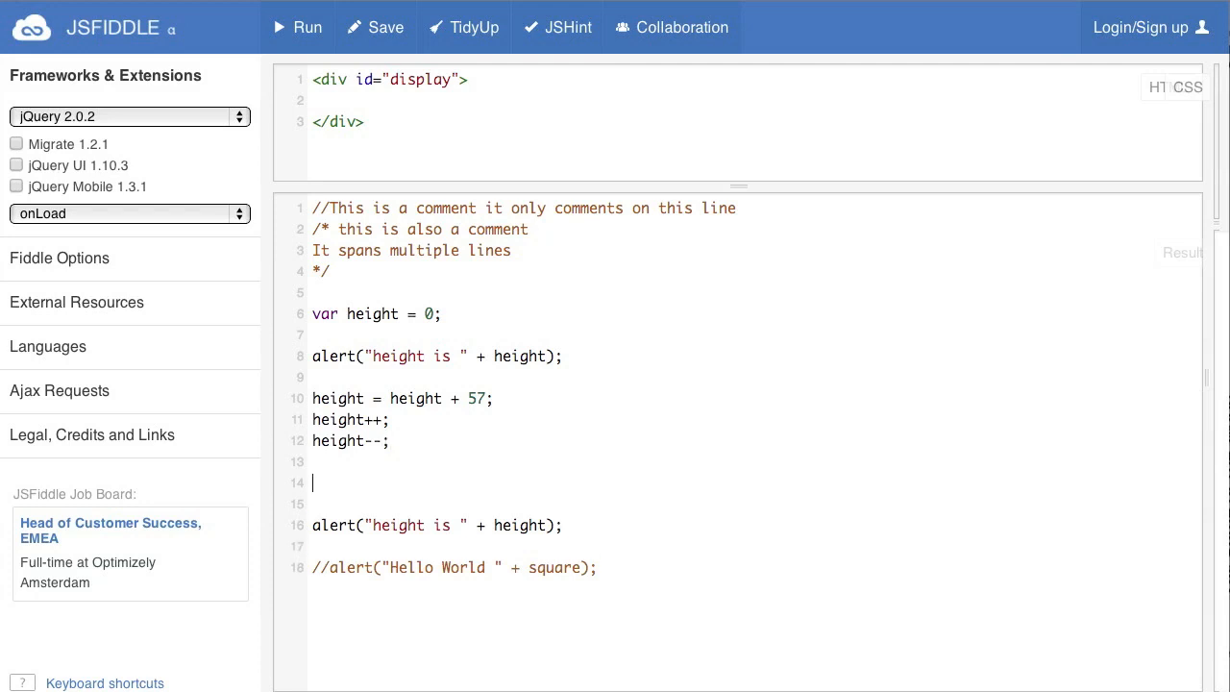
{"action": "type", "text": "height "}
{"action": "type", "text": "= height +"}
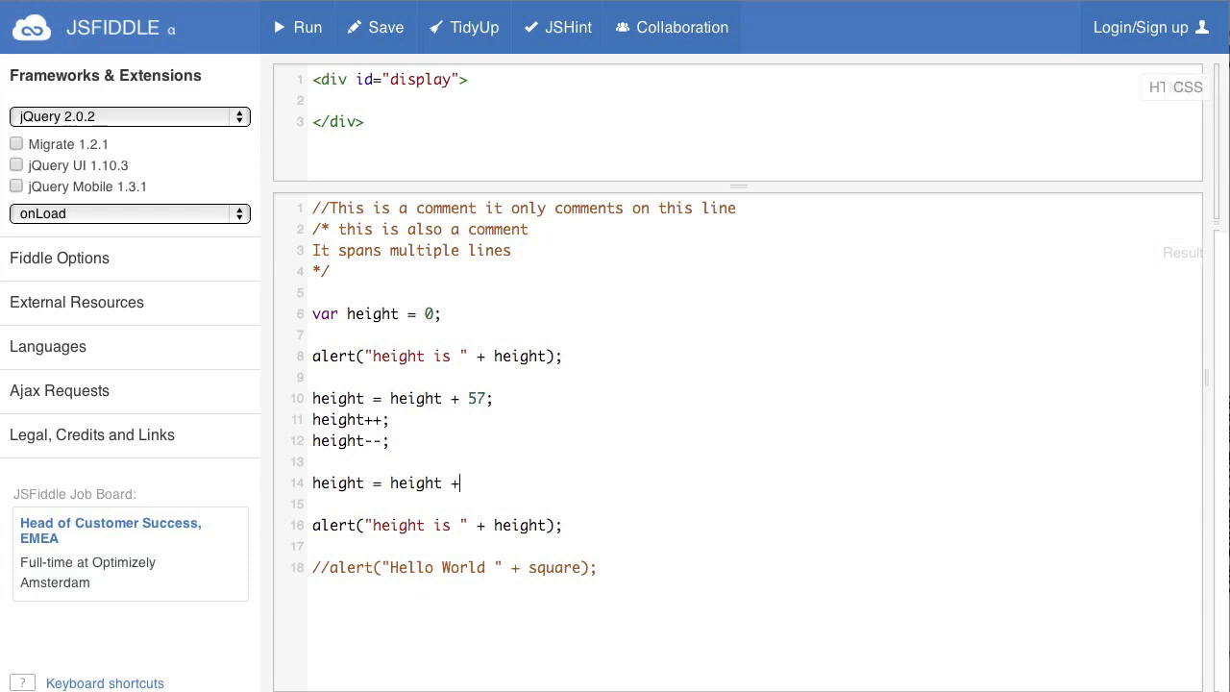
{"action": "type", "text": " 3;"}
- Duplicate the height--; statement onto a new line 13 with a blank line after it
{"action": "left_click_drag", "start_coordinate": [389, 440], "coordinate": [312, 208]}
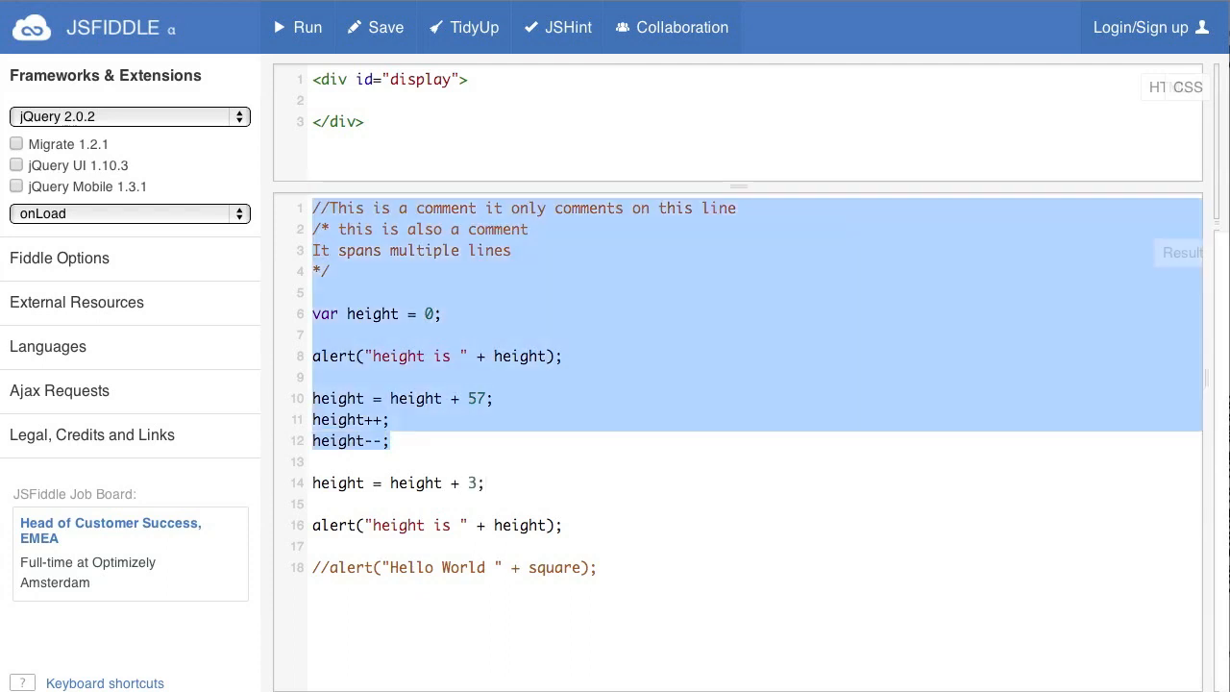
{"action": "left_click", "coordinate": [467, 398]}
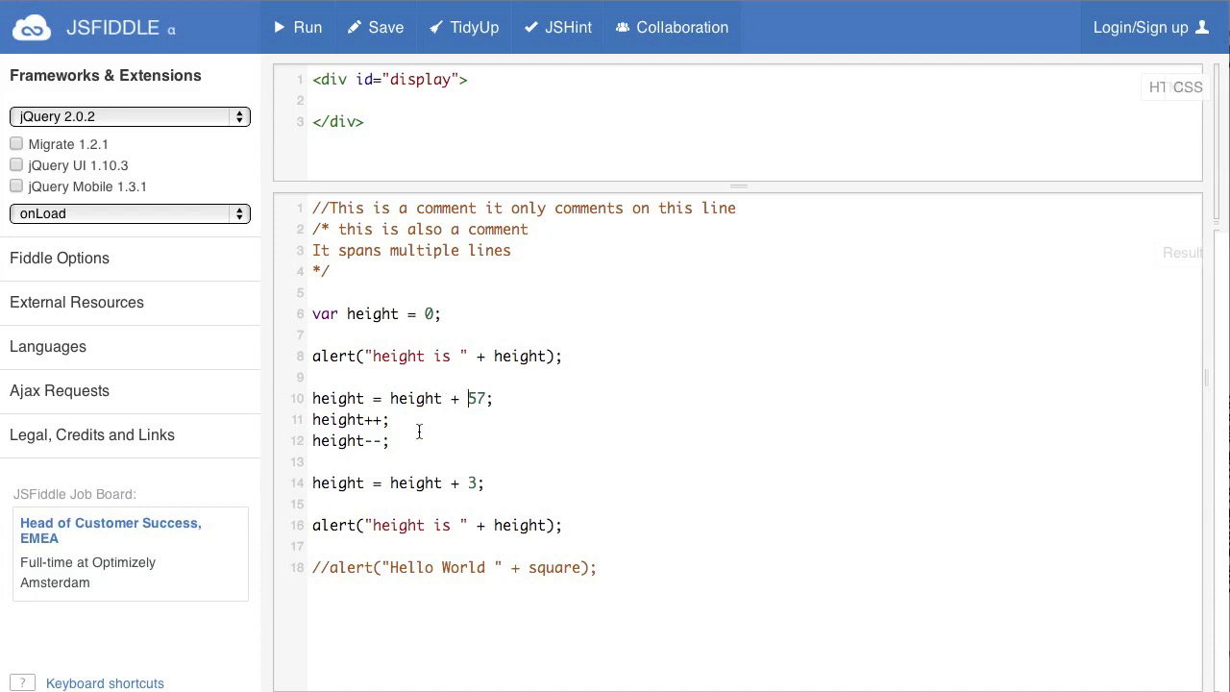
{"action": "left_click_drag", "start_coordinate": [389, 441], "coordinate": [313, 440]}
{"action": "key", "text": "ctrl+c"}
{"action": "key", "text": "Right"}
{"action": "key", "text": "Return"}
{"action": "key", "text": "ctrl+v"}
{"action": "key", "text": "Return"}
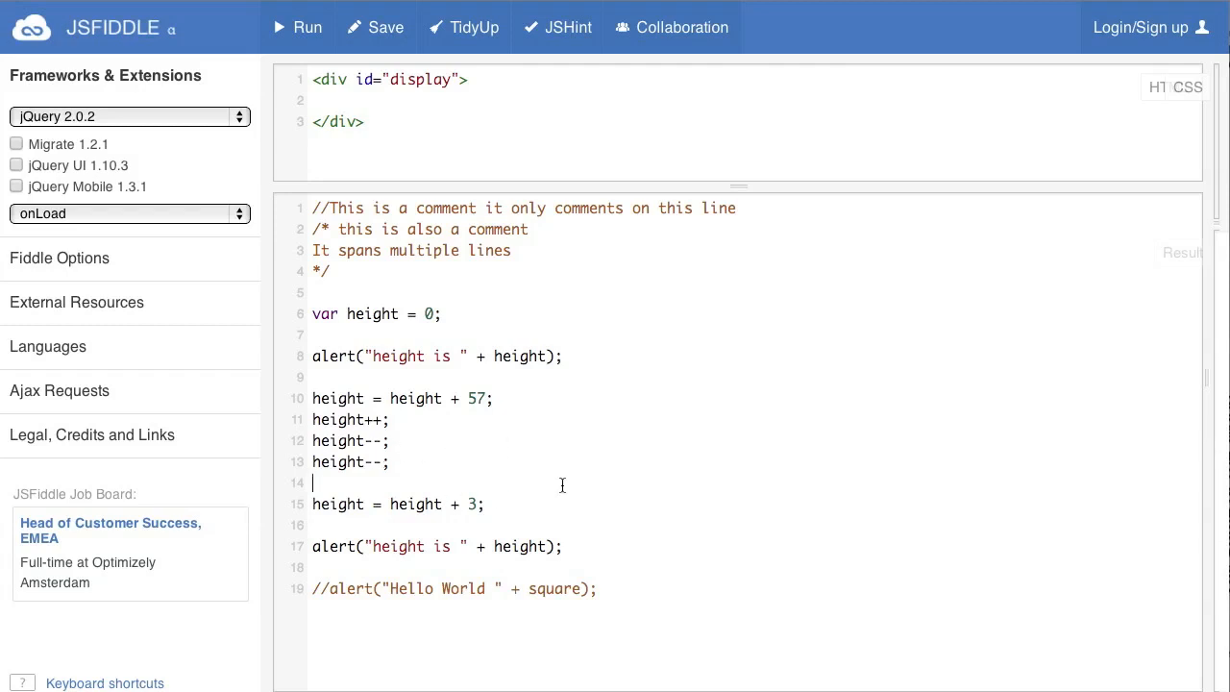
- Run the script and dismiss the height is 0 then height is 59 alerts
{"action": "key", "text": "ctrl+Return"}
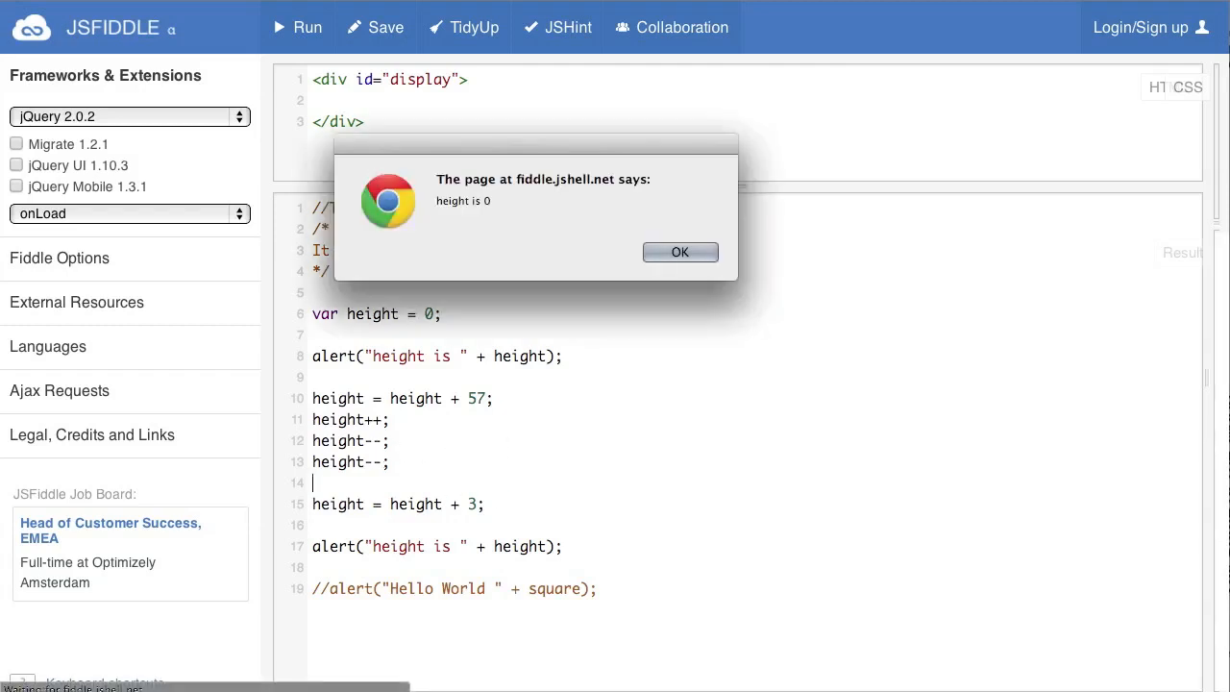
{"action": "left_click", "coordinate": [680, 252]}
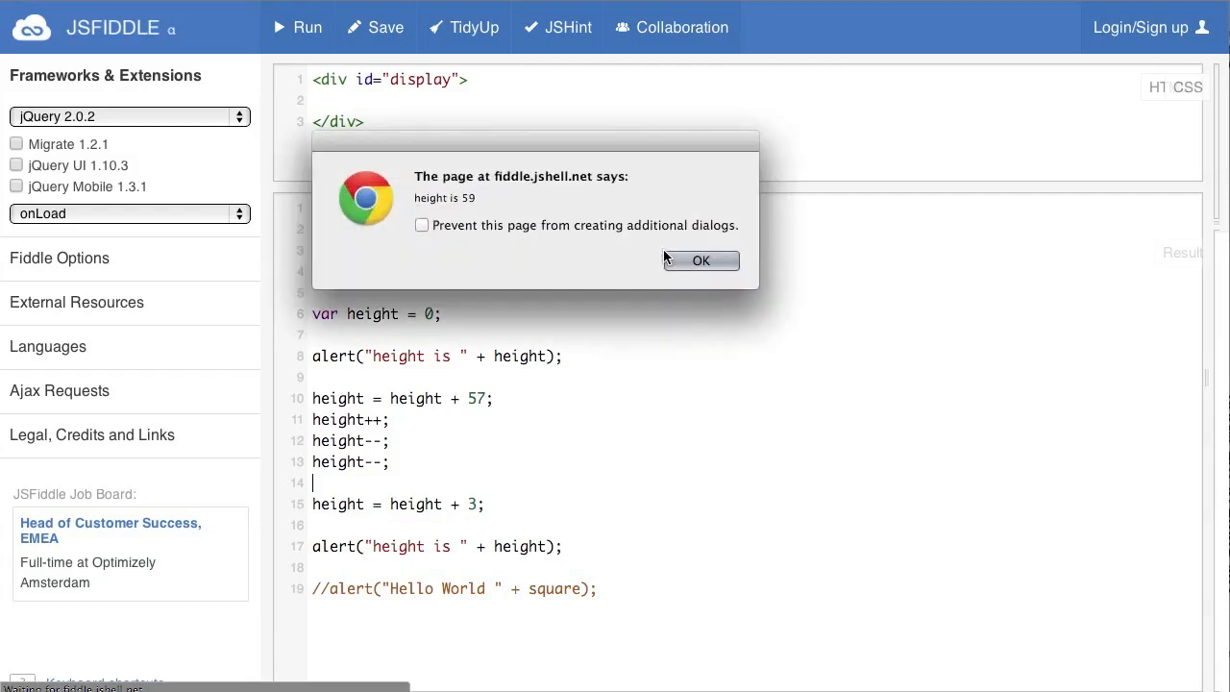
{"action": "left_click", "coordinate": [700, 260]}
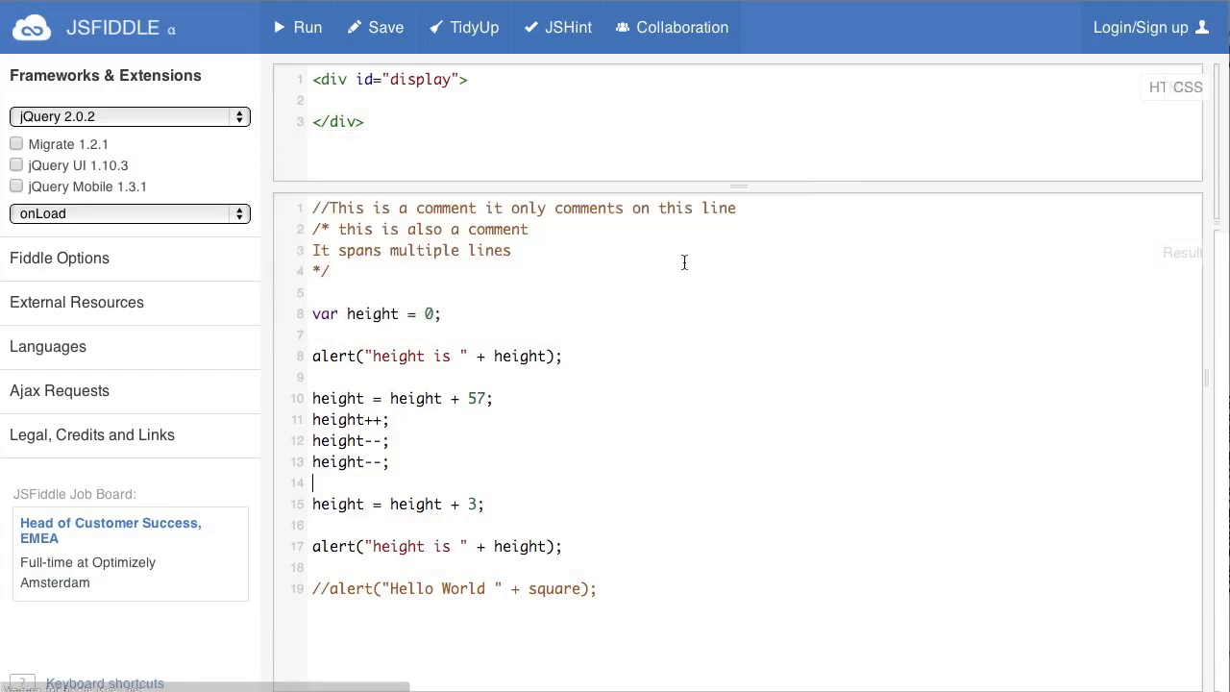